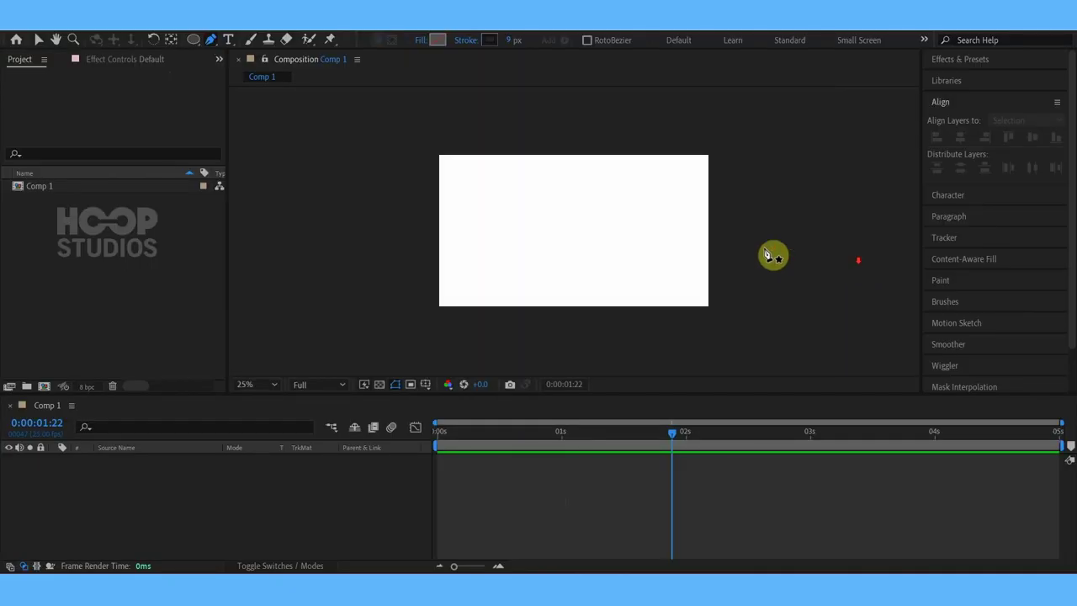
# Draw a wavy curved Bezier path across the composition with the Pen tool
pyautogui.click(734, 242)
pyautogui.moveTo(666, 205); pyautogui.dragTo(615, 206)
pyautogui.moveTo(551, 256); pyautogui.dragTo(502, 257)
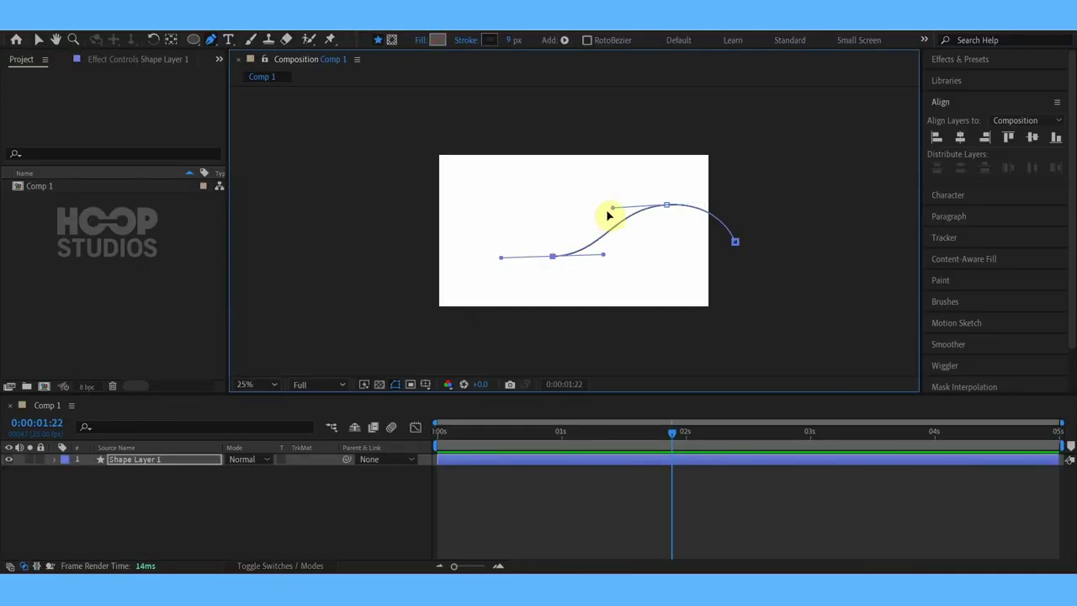
pyautogui.moveTo(420, 206)
pyautogui.mouseDown()
pyautogui.moveTo(389, 214)
pyautogui.moveTo(396, 226)
pyautogui.mouseUp()
pyautogui.moveTo(665, 205)
pyautogui.mouseDown()
pyautogui.moveTo(668, 221)
pyautogui.moveTo(720, 220)
pyautogui.mouseUp()
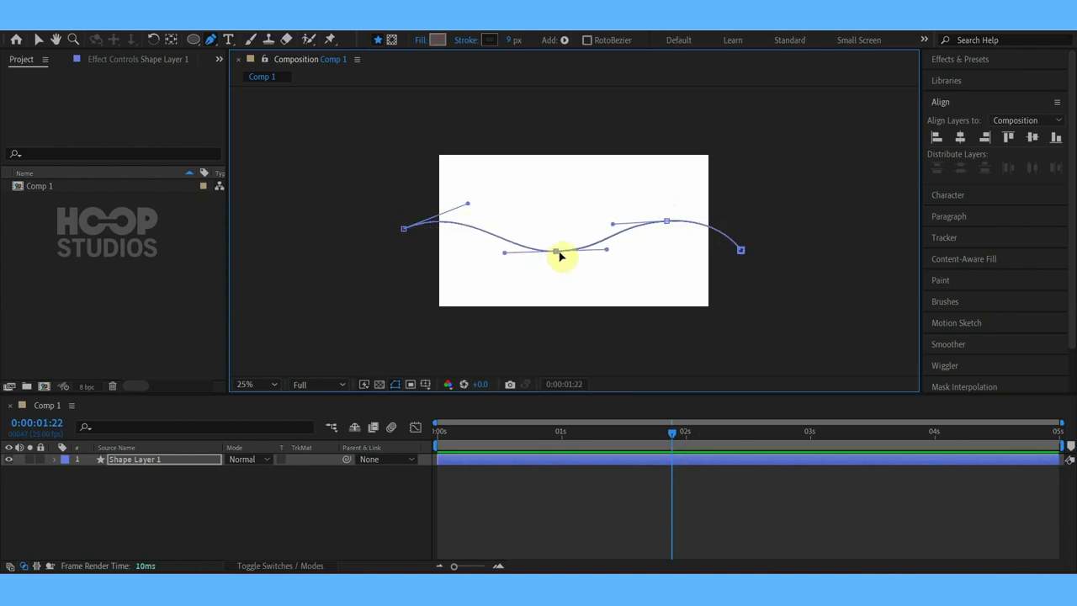
pyautogui.moveTo(551, 250); pyautogui.dragTo(606, 253)
# Add Trim Paths to Shape Layer 1 and reveal its Start and End properties
pyautogui.click(146, 457)
pyautogui.press('.')
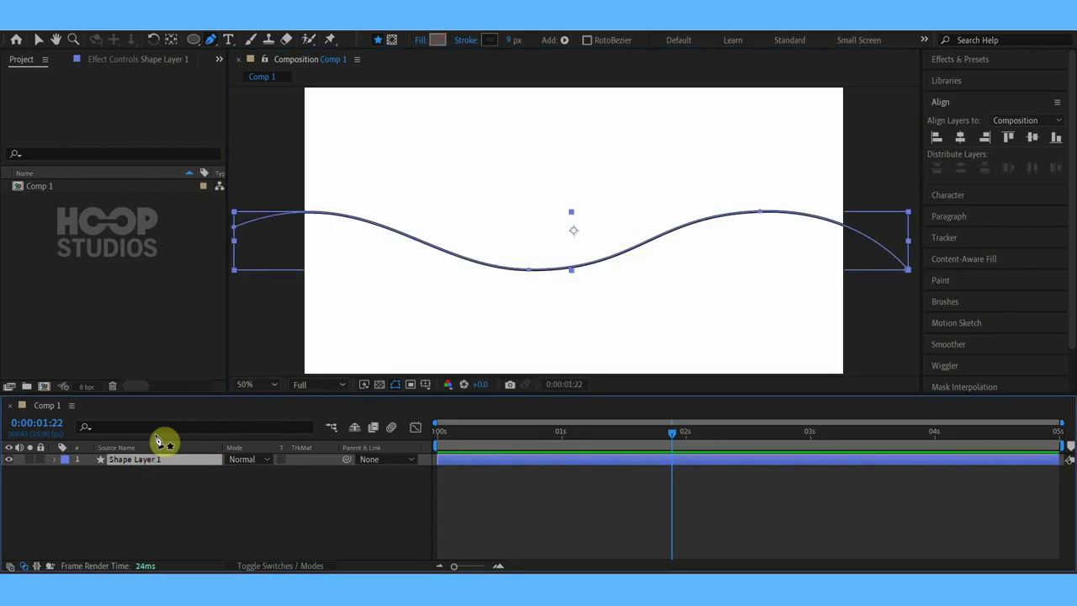
pyautogui.click(55, 459)
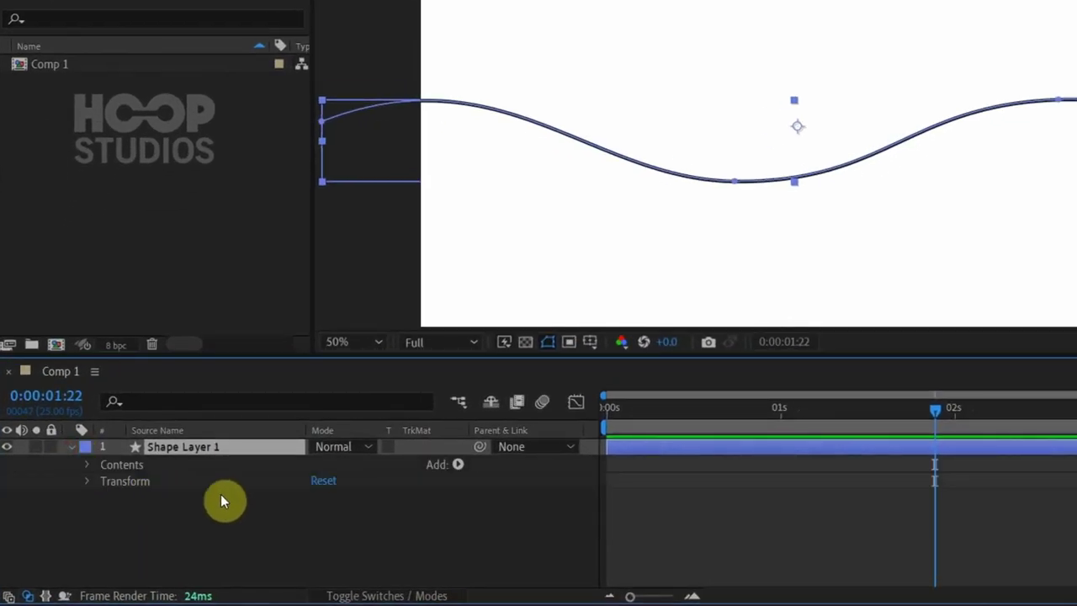
pyautogui.click(458, 464)
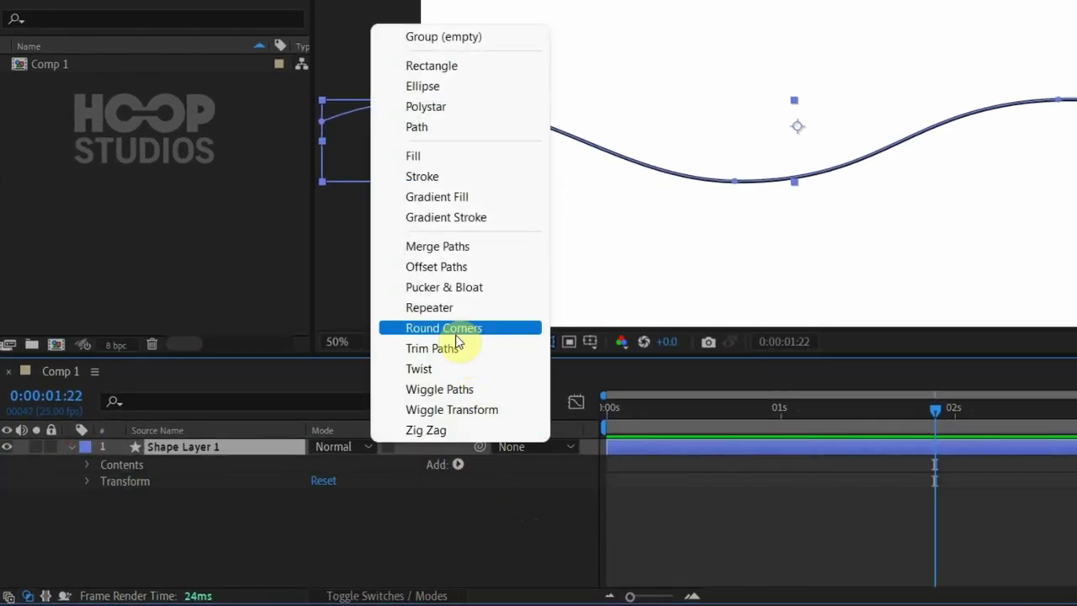
pyautogui.click(452, 344)
pyautogui.click(295, 544)
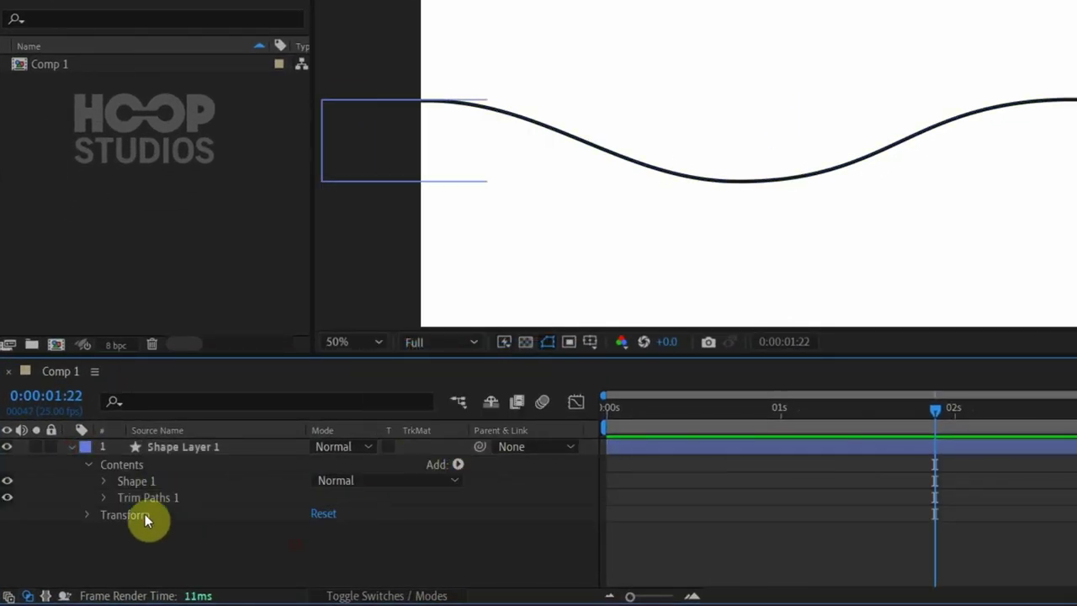
pyautogui.click(101, 498)
# At 0 seconds, keyframe Trim Paths Start and End, with End lowered to 0%
pyautogui.press('Home')
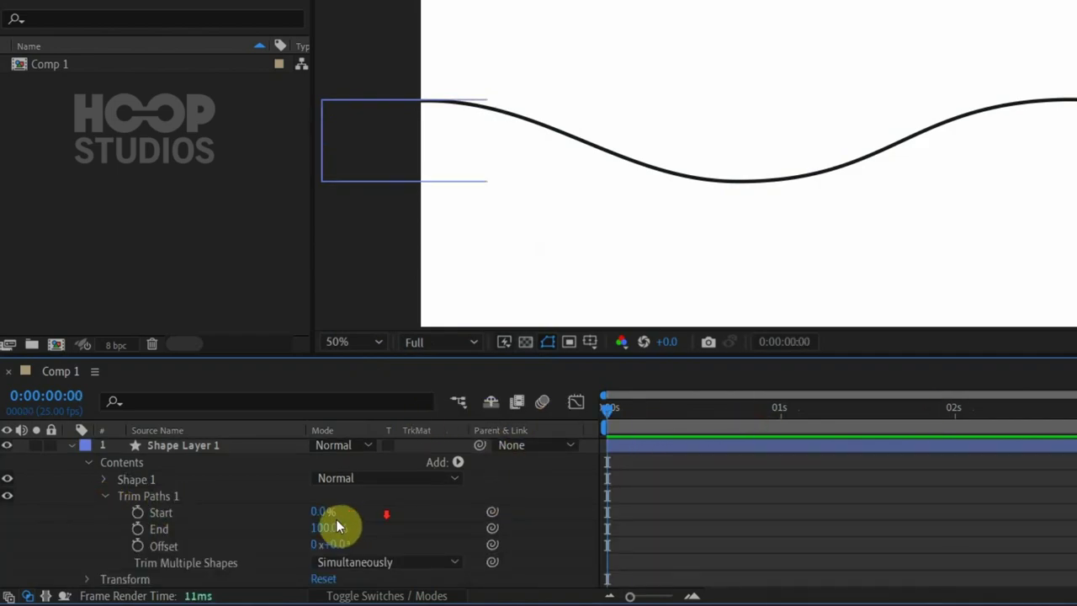
pyautogui.click(137, 511)
pyautogui.click(138, 529)
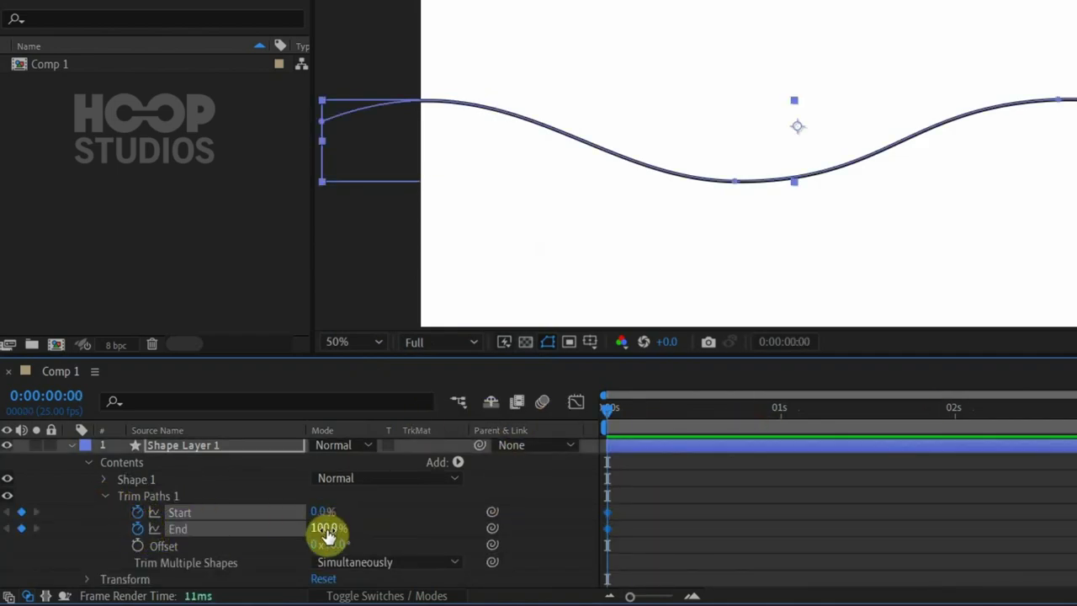
pyautogui.moveTo(328, 528); pyautogui.dragTo(137, 530)
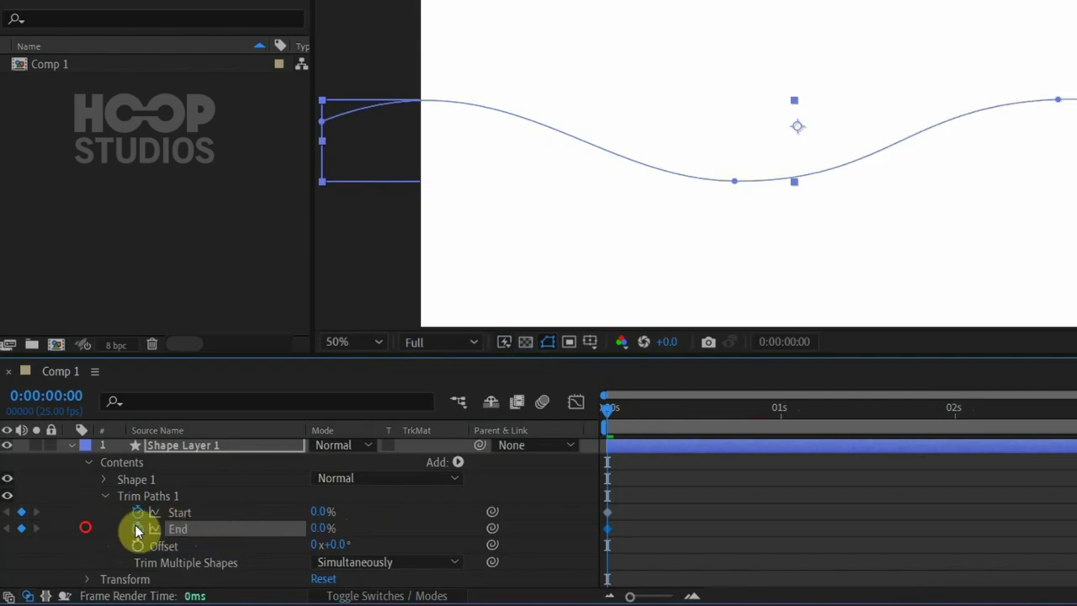
pyautogui.click(413, 527)
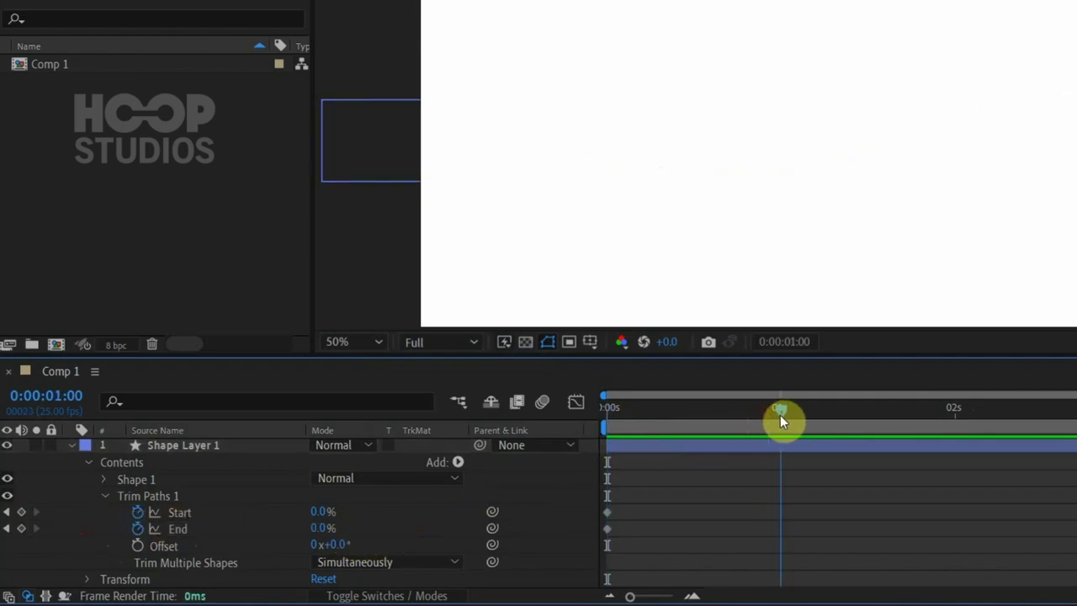
# At 2 seconds, keyframe Start and End at 100%, then select all four keyframes
pyautogui.moveTo(780, 415); pyautogui.dragTo(958, 436)
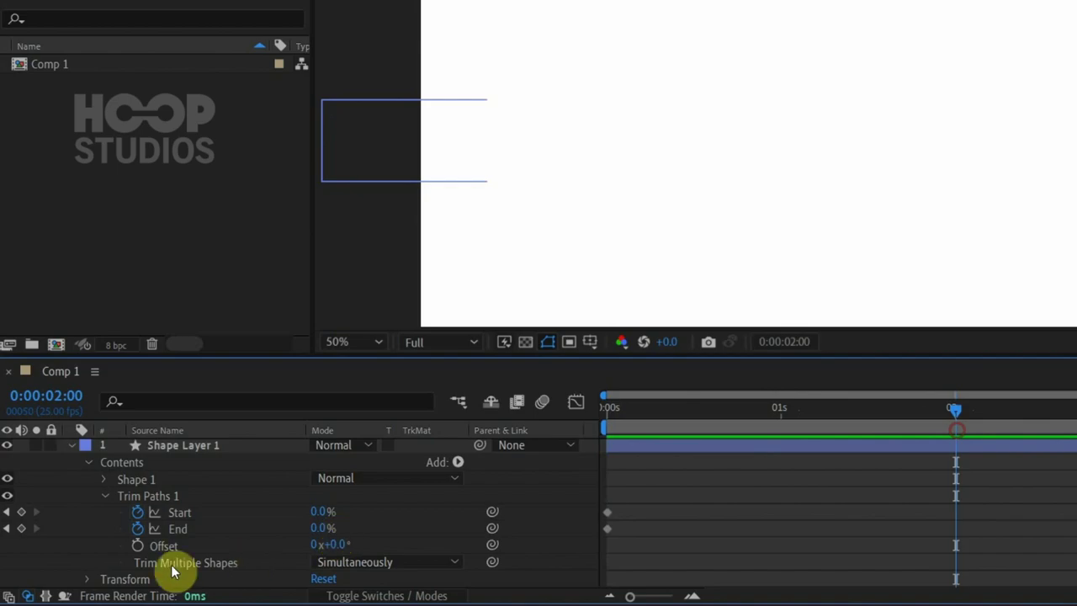
pyautogui.click(21, 512)
pyautogui.click(21, 528)
pyautogui.click(518, 503)
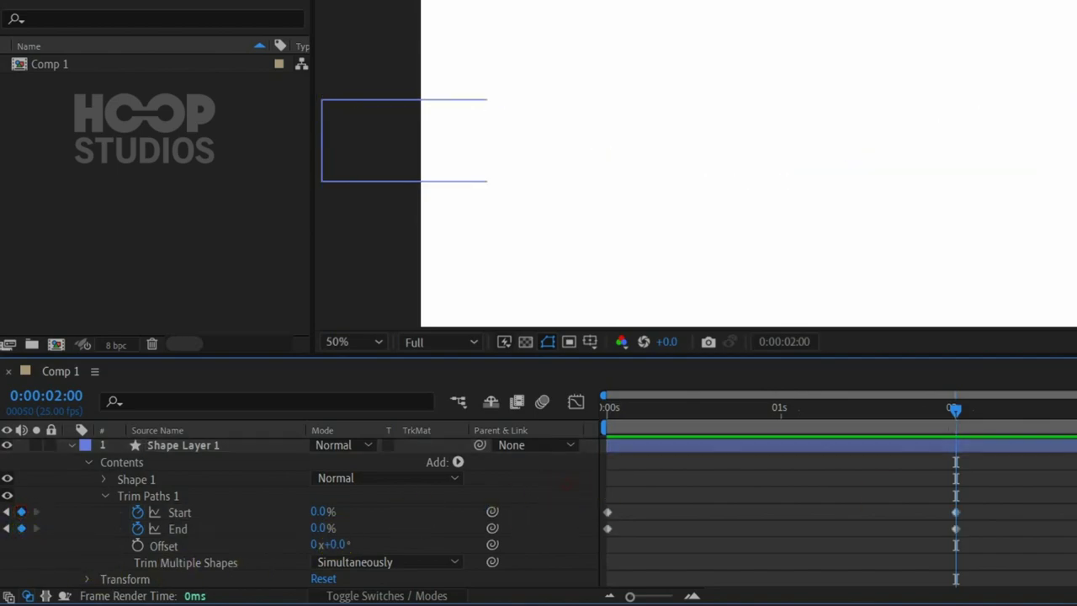
pyautogui.moveTo(320, 517); pyautogui.dragTo(397, 525)
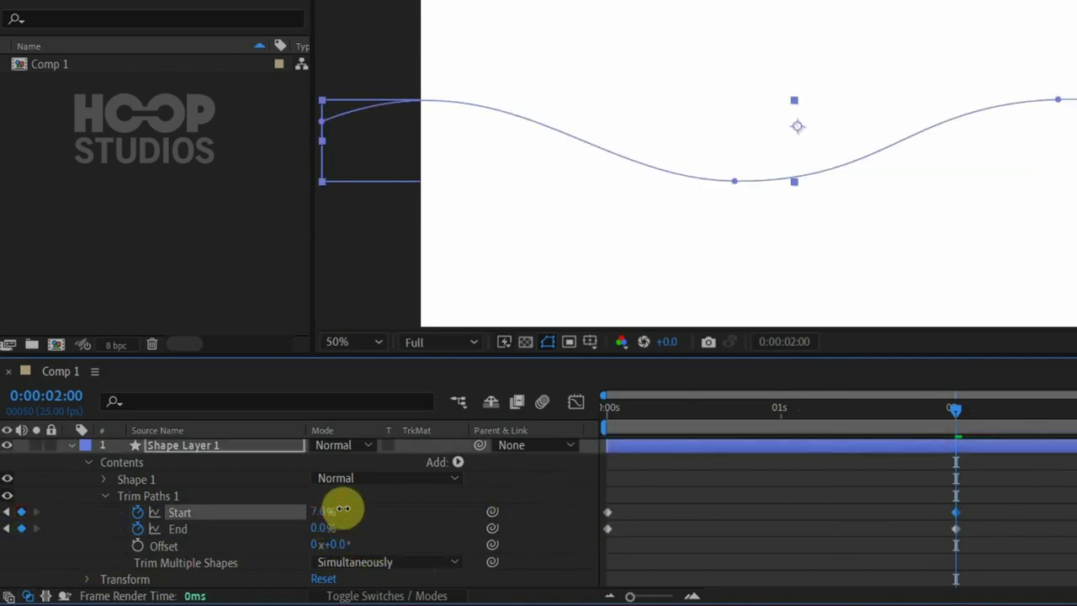
pyautogui.moveTo(319, 529); pyautogui.dragTo(493, 513)
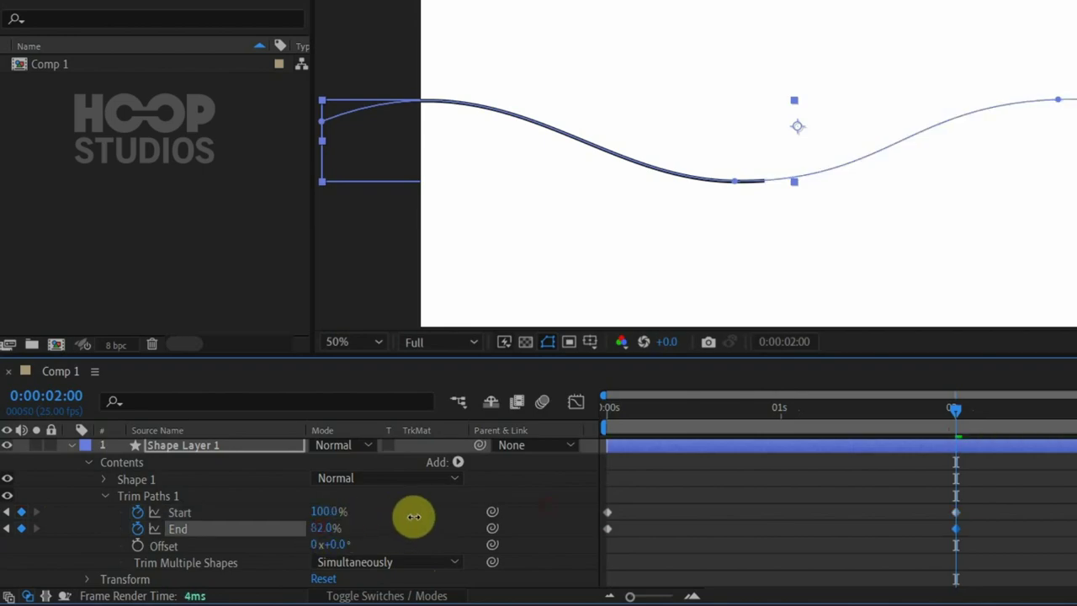
pyautogui.click(976, 512)
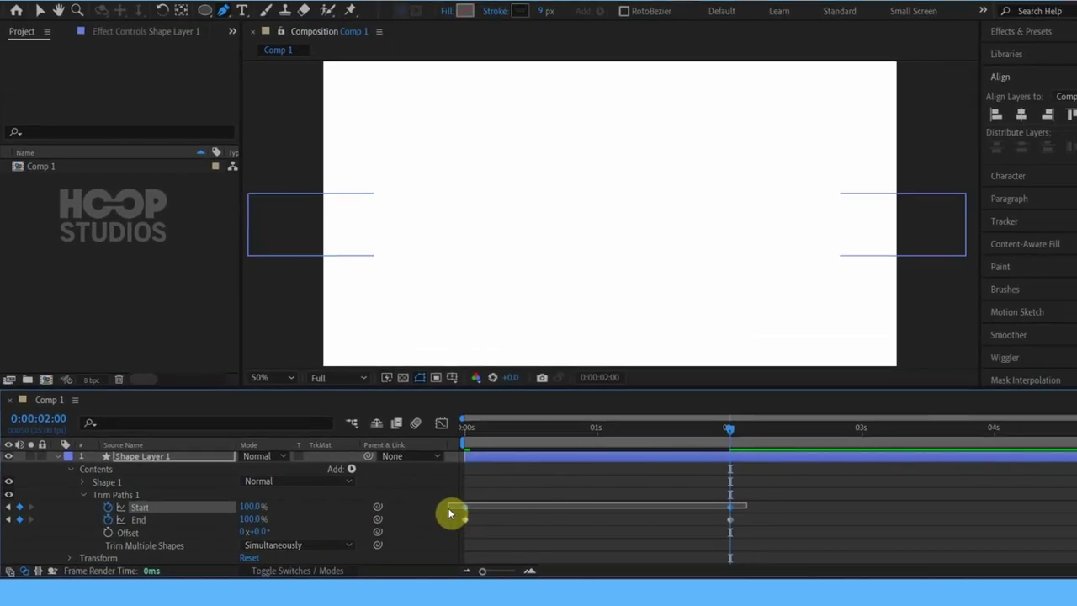
pyautogui.moveTo(420, 503); pyautogui.dragTo(702, 542)
# Apply Easy Ease to the selected Trim Paths keyframes
pyautogui.rightClick(688, 517)
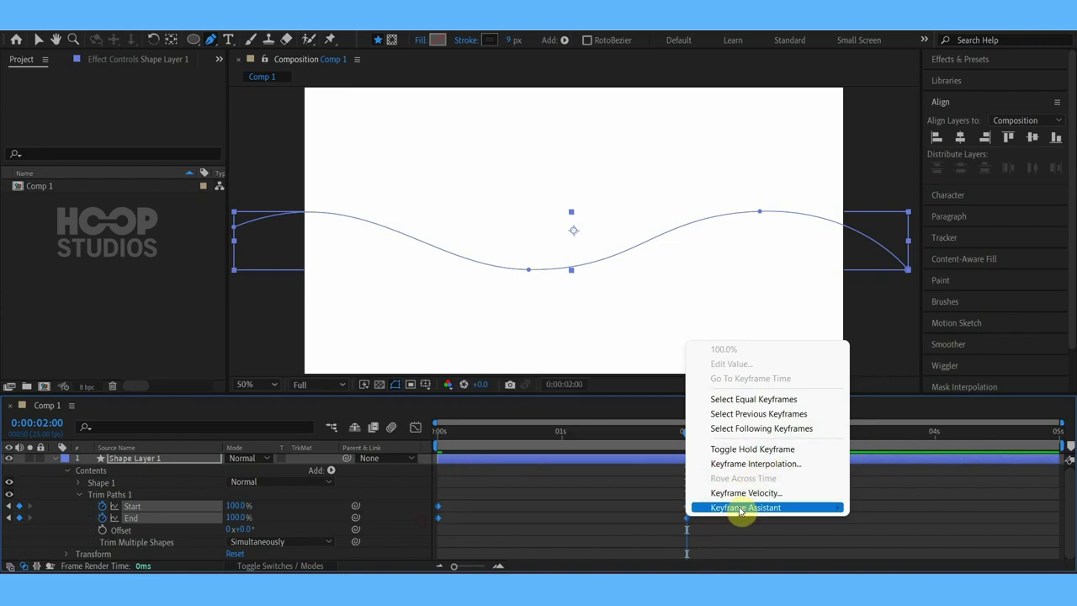
pyautogui.moveTo(745, 507)
pyautogui.click(564, 415)
# In the speed graph, drag both keyframes' influence handles inward to about 74%, then return to the timeline
pyautogui.click(414, 428)
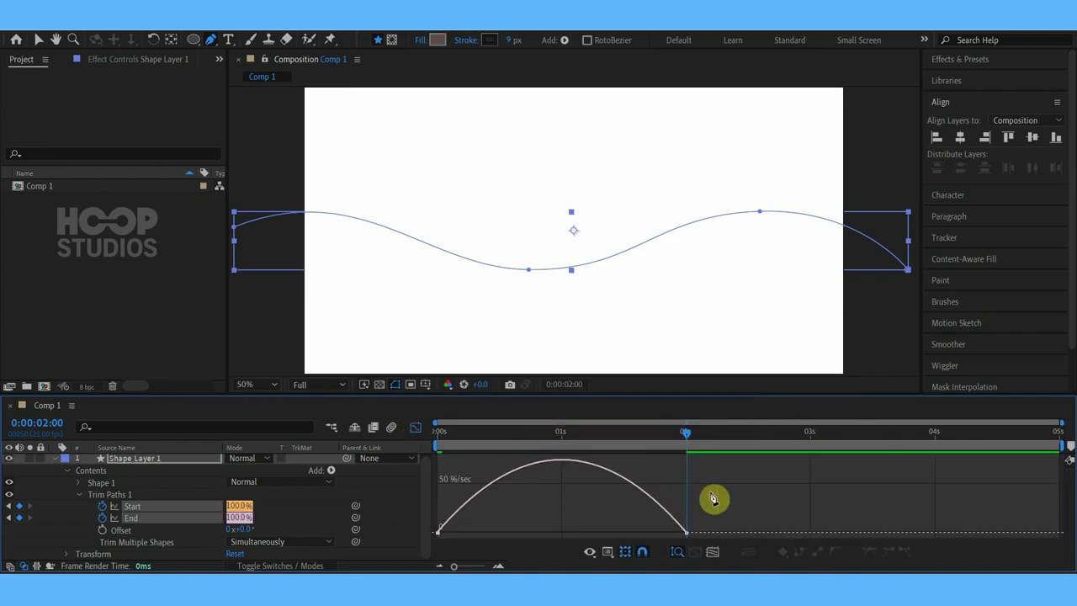
pyautogui.moveTo(733, 456); pyautogui.dragTo(382, 555)
pyautogui.moveTo(476, 529); pyautogui.dragTo(511, 528)
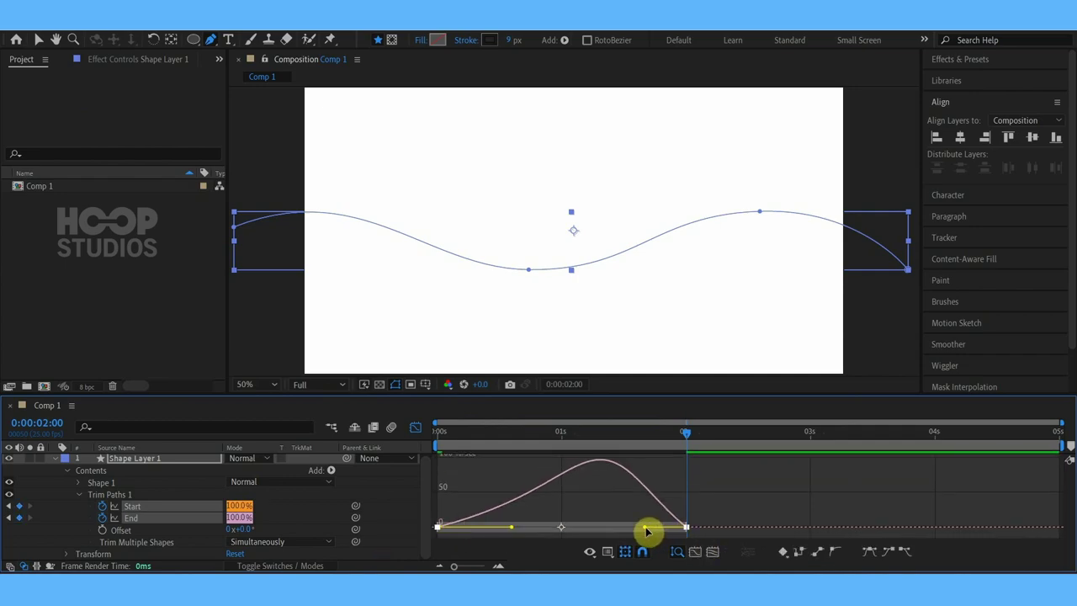
pyautogui.moveTo(644, 529); pyautogui.dragTo(603, 529)
pyautogui.moveTo(734, 498); pyautogui.dragTo(404, 533)
pyautogui.moveTo(513, 528); pyautogui.dragTo(524, 528)
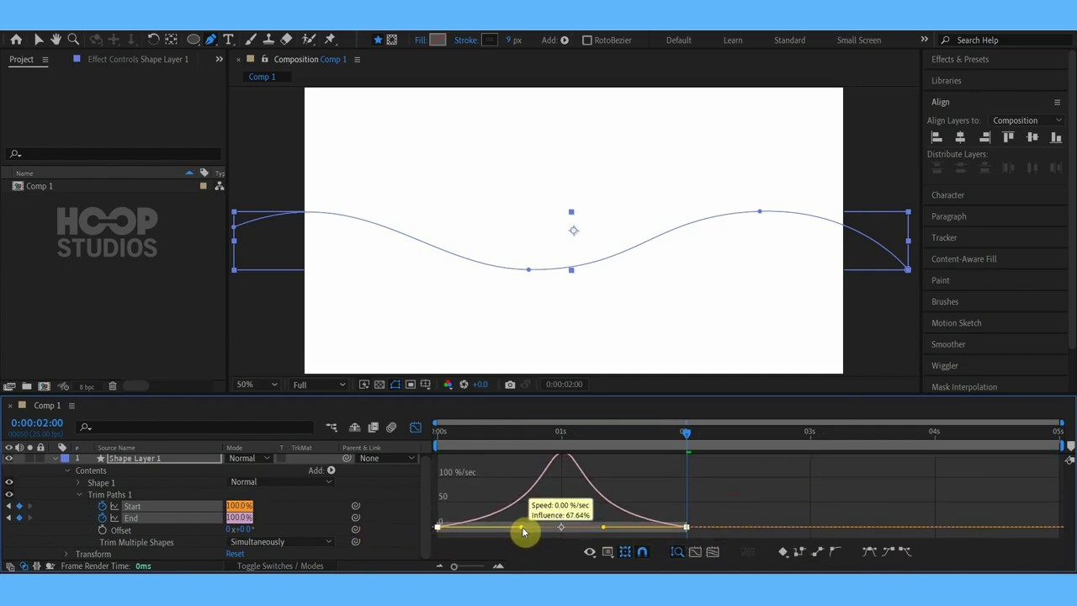
pyautogui.moveTo(605, 528); pyautogui.dragTo(593, 527)
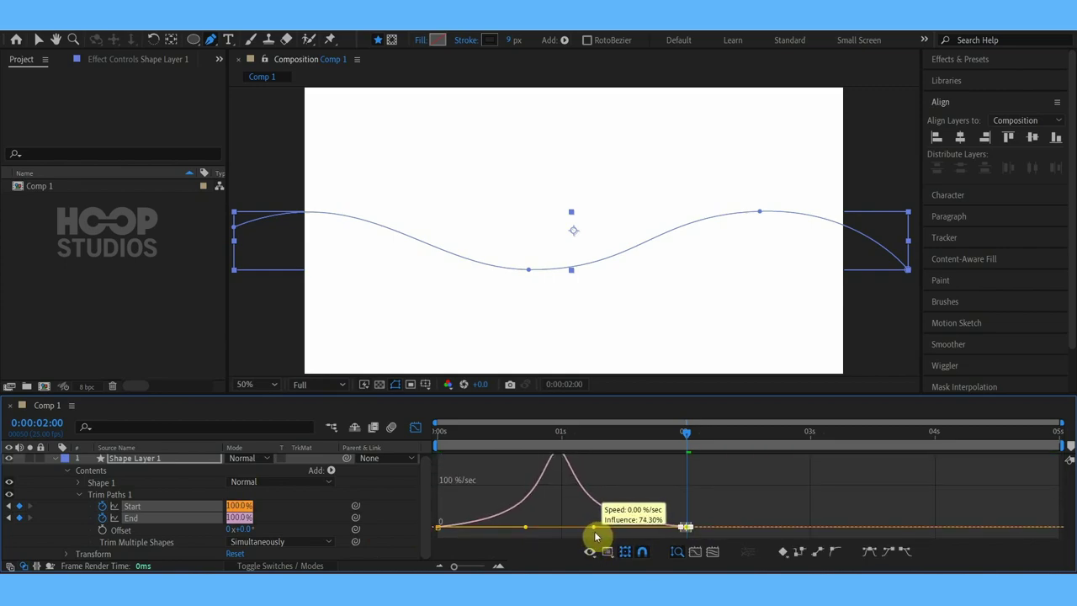
pyautogui.click(415, 427)
pyautogui.moveTo(560, 447); pyautogui.dragTo(452, 447)
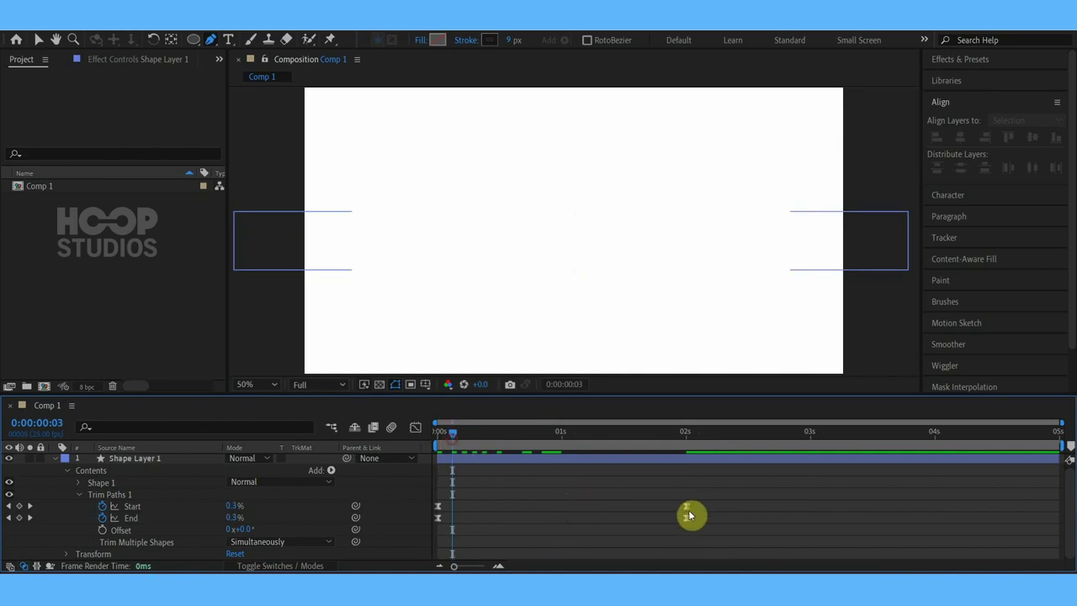
# Shift the Trim Paths Start keyframes a few frames later and preview the travelling stroke segment
pyautogui.moveTo(697, 509)
pyautogui.mouseDown()
pyautogui.moveTo(439, 507)
pyautogui.moveTo(454, 509)
pyautogui.mouseUp()
pyautogui.press('space')
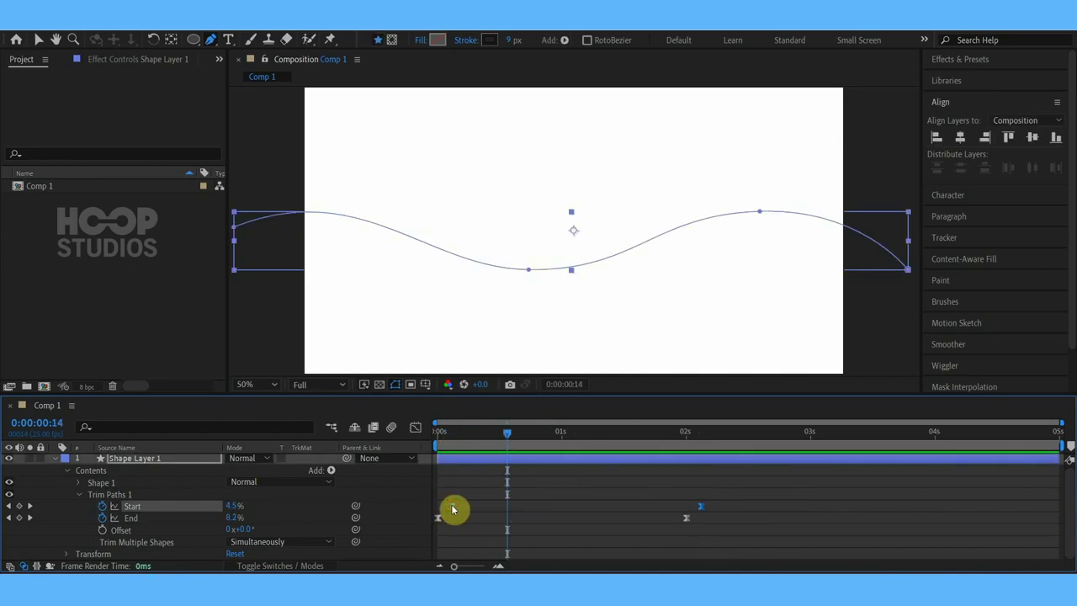
pyautogui.click(476, 441)
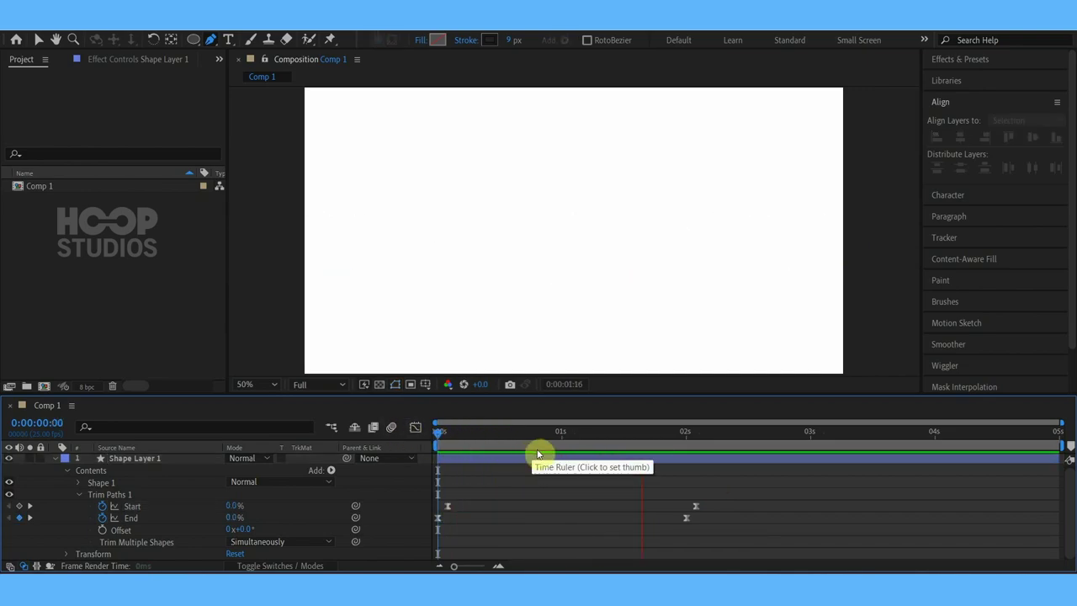
pyautogui.press('space')
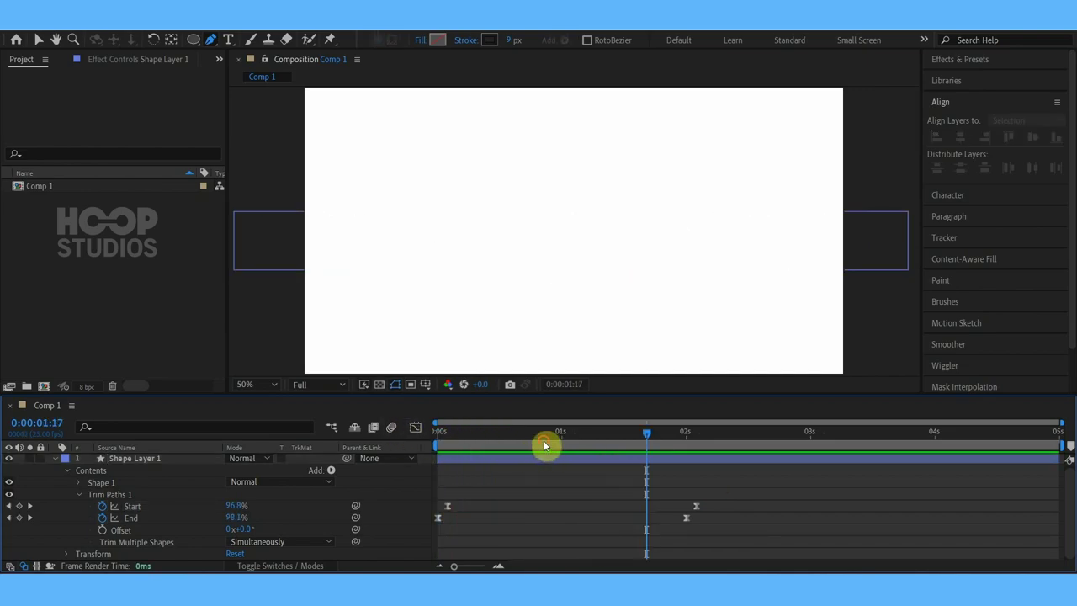
pyautogui.click(533, 442)
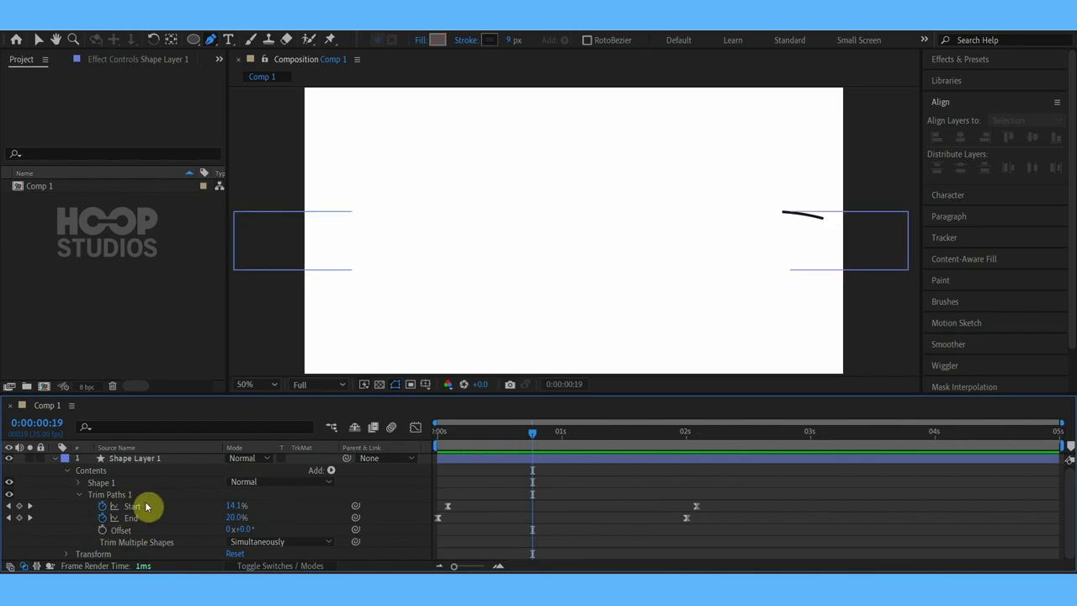
pyautogui.click(79, 495)
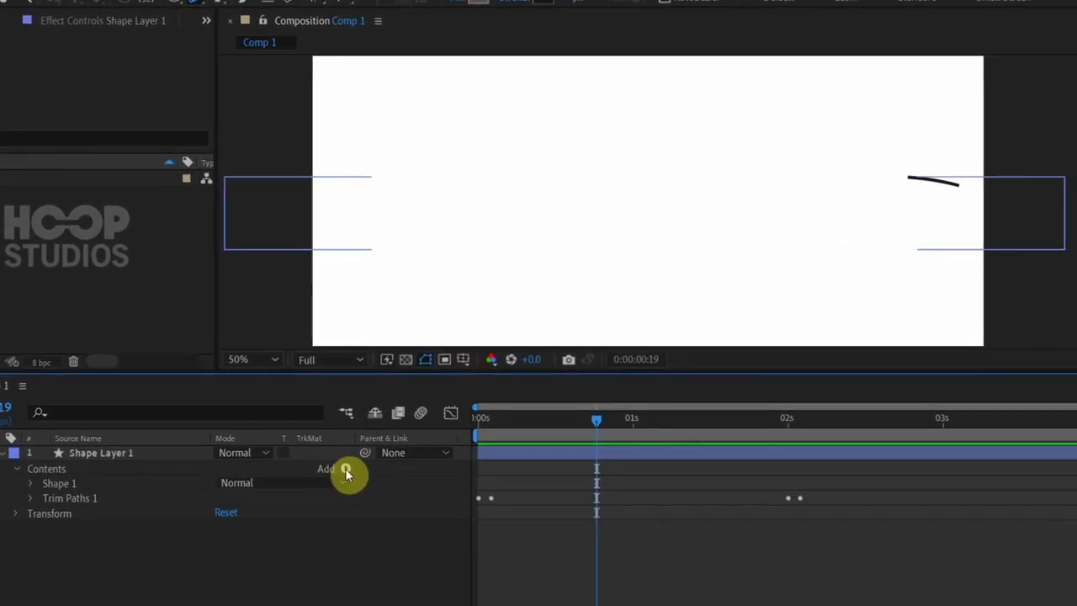
# Add Offset Paths to the shape with Round Join and an Amount of 60
pyautogui.click(346, 474)
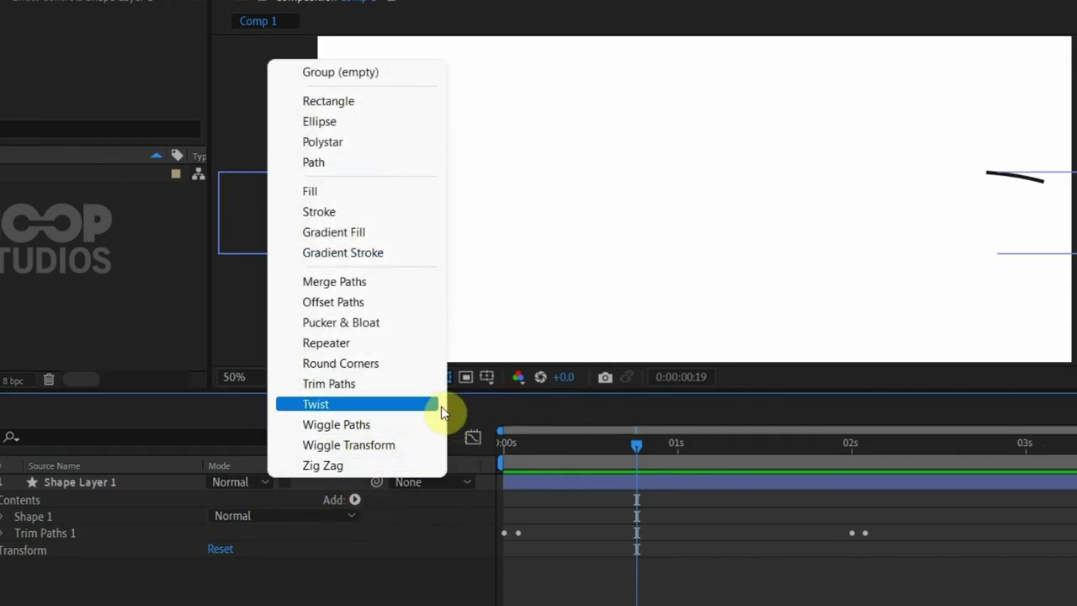
pyautogui.click(383, 305)
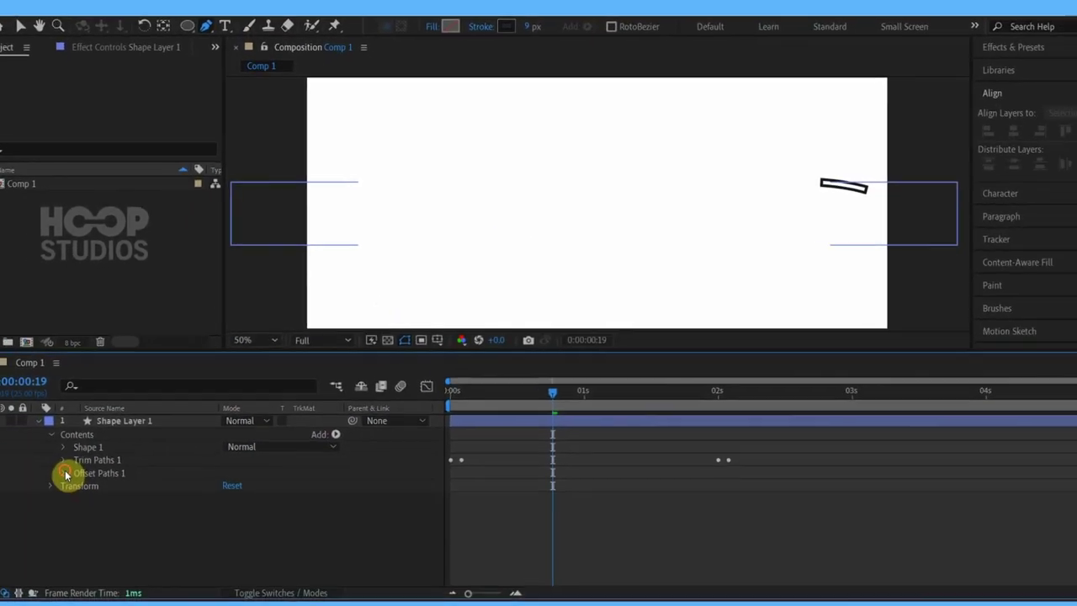
pyautogui.click(66, 475)
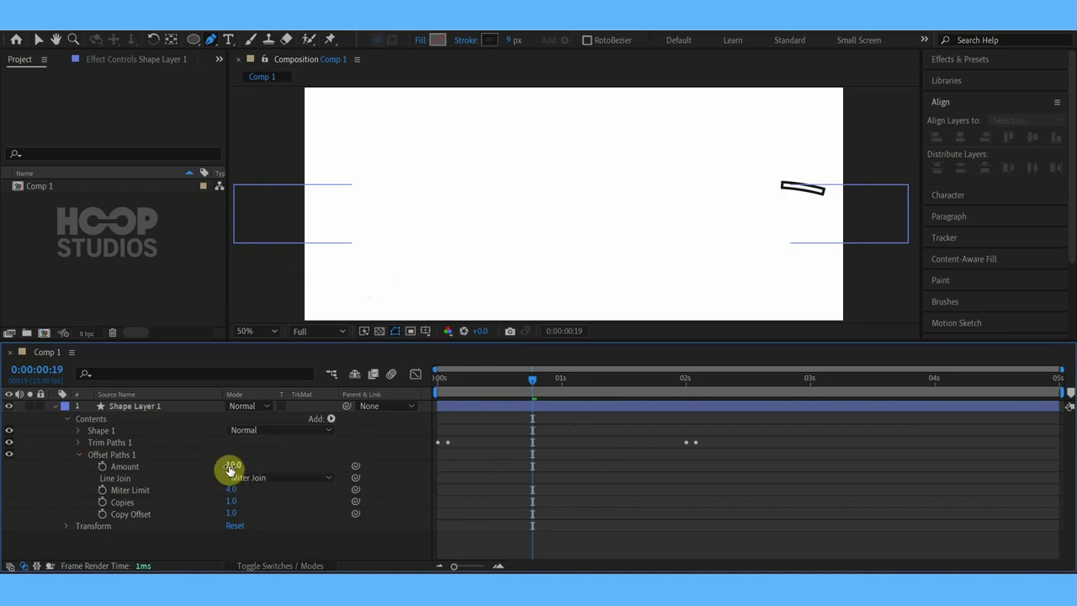
pyautogui.moveTo(230, 469); pyautogui.dragTo(258, 463)
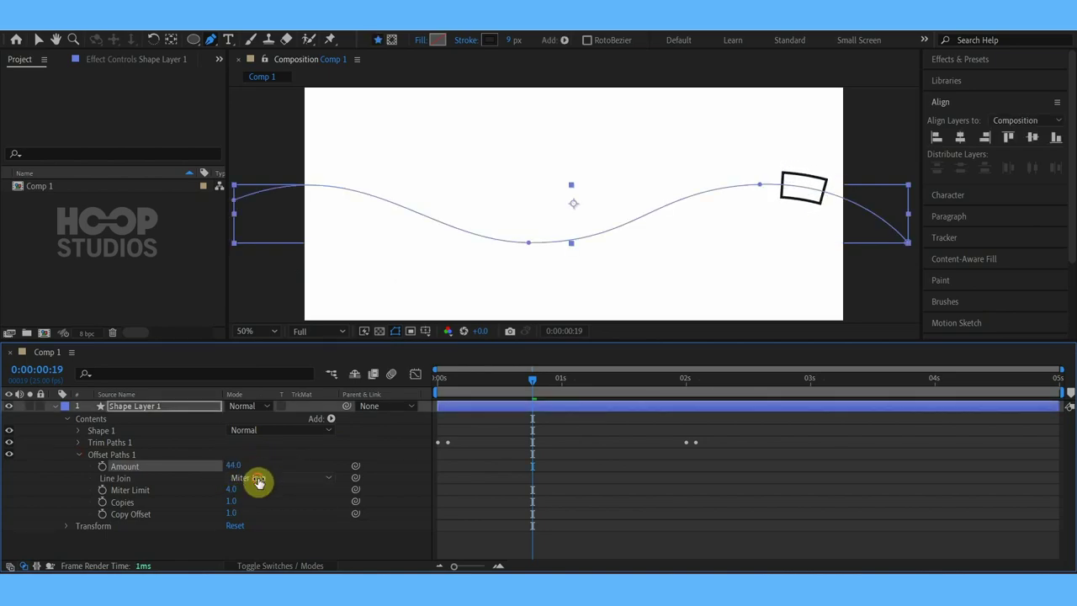
pyautogui.click(257, 478)
pyautogui.click(267, 502)
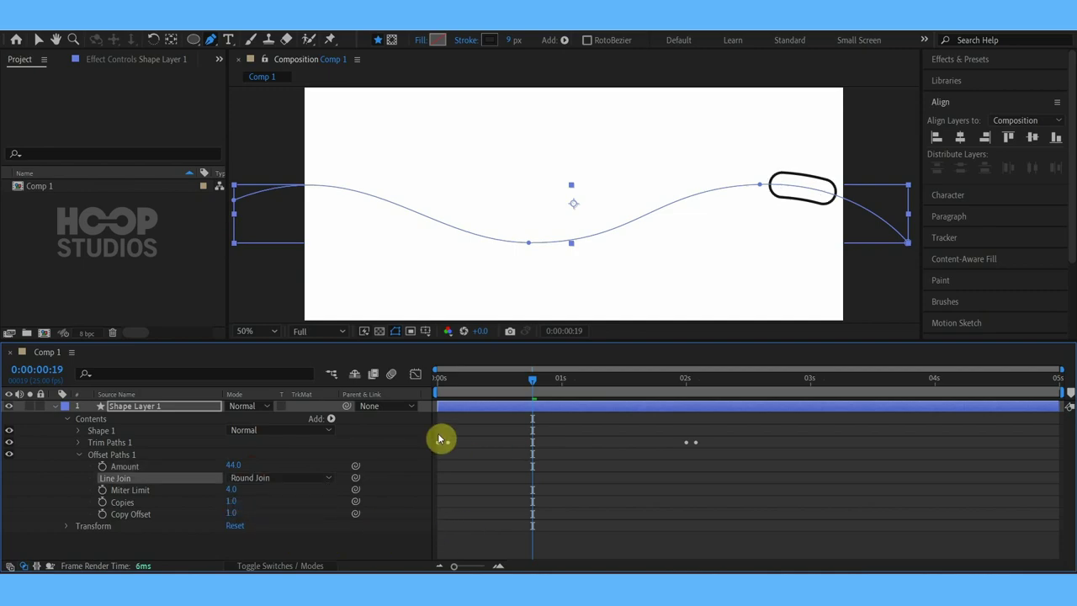
pyautogui.moveTo(234, 465); pyautogui.dragTo(242, 466)
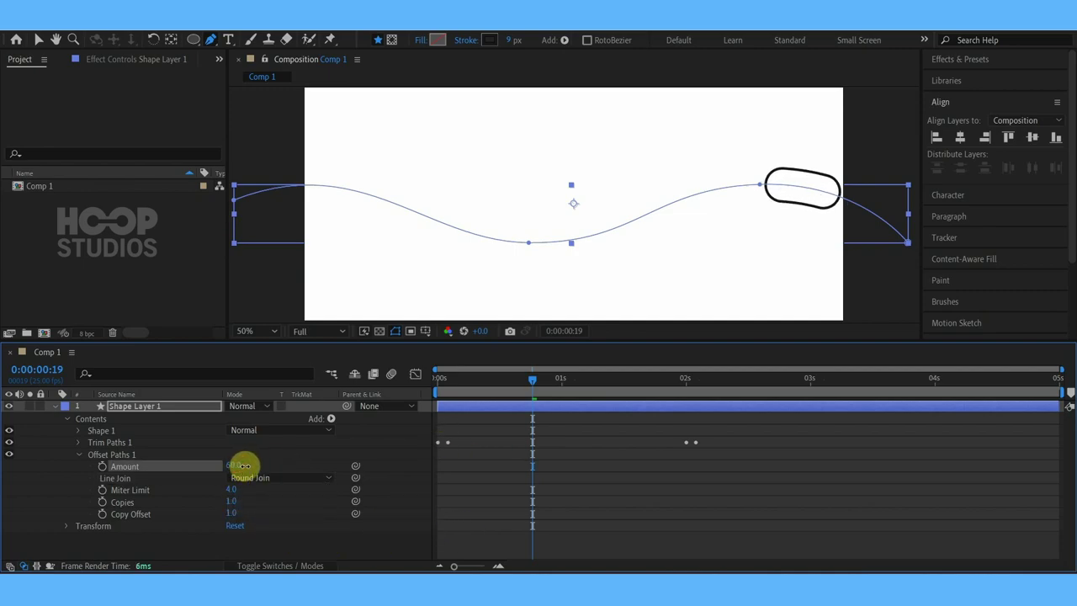
# Rewind near the start and preview the rounded worm animation
pyautogui.moveTo(500, 390); pyautogui.dragTo(444, 385)
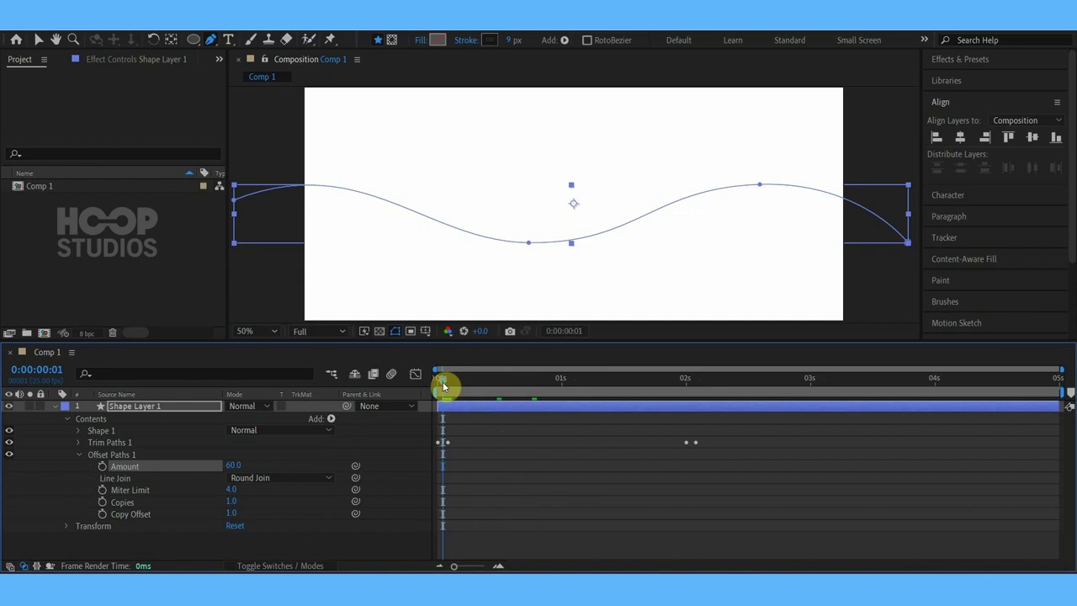
pyautogui.press('space')
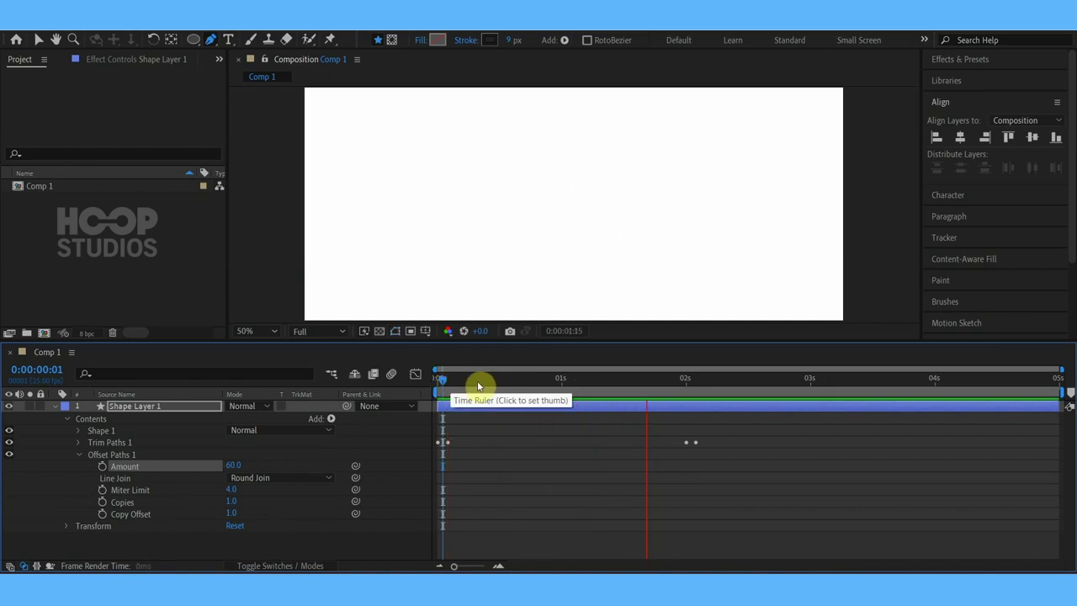
pyautogui.press('space')
# Add Fill 1 to Shape Layer 1 and set its colour to light blue #4D9DDF
pyautogui.click(79, 454)
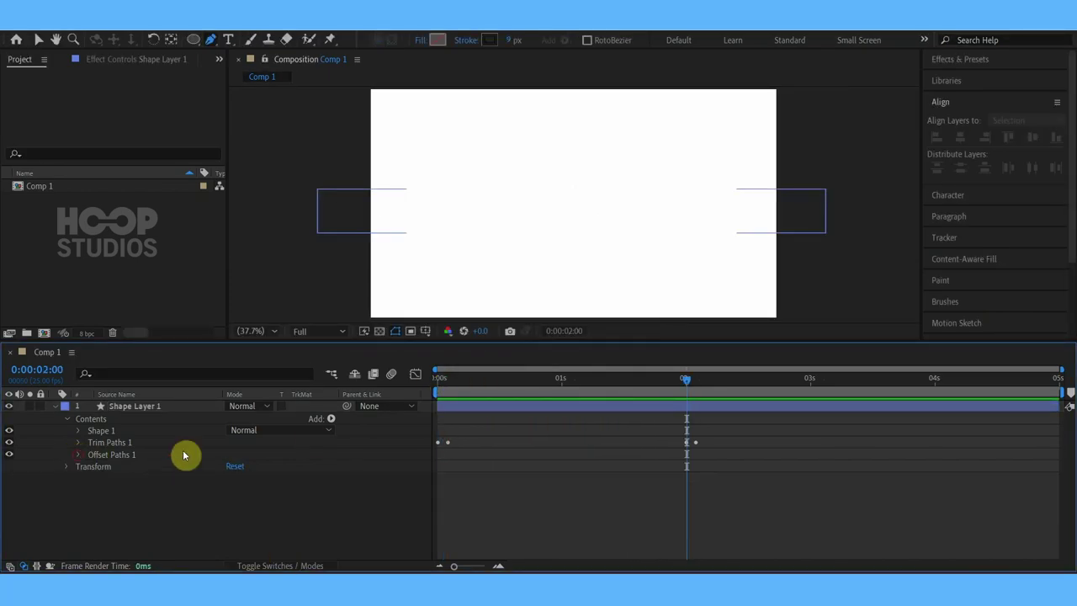
pyautogui.click(330, 418)
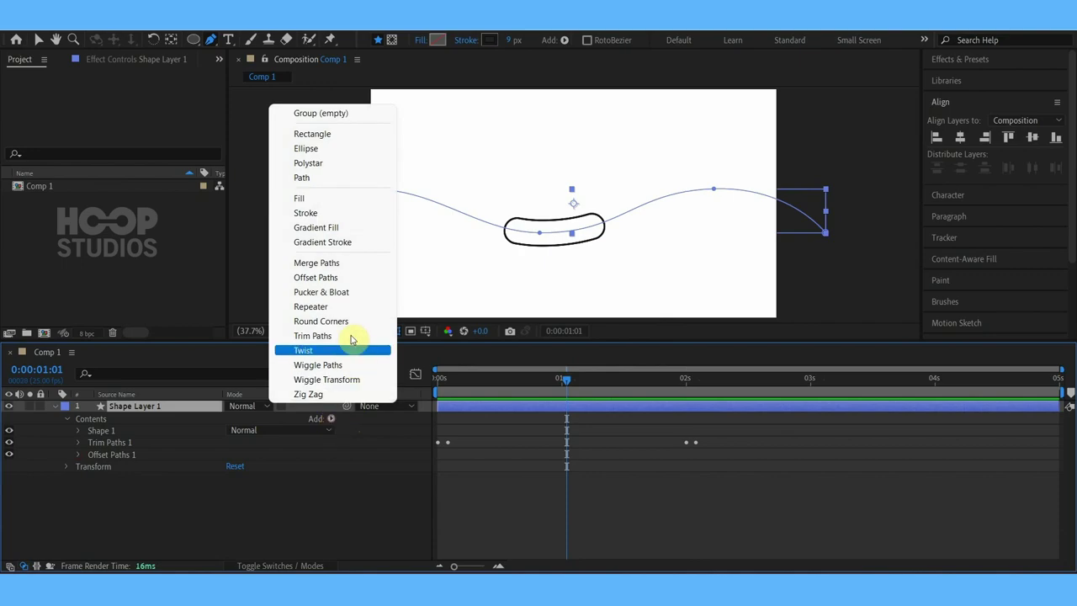
pyautogui.click(312, 200)
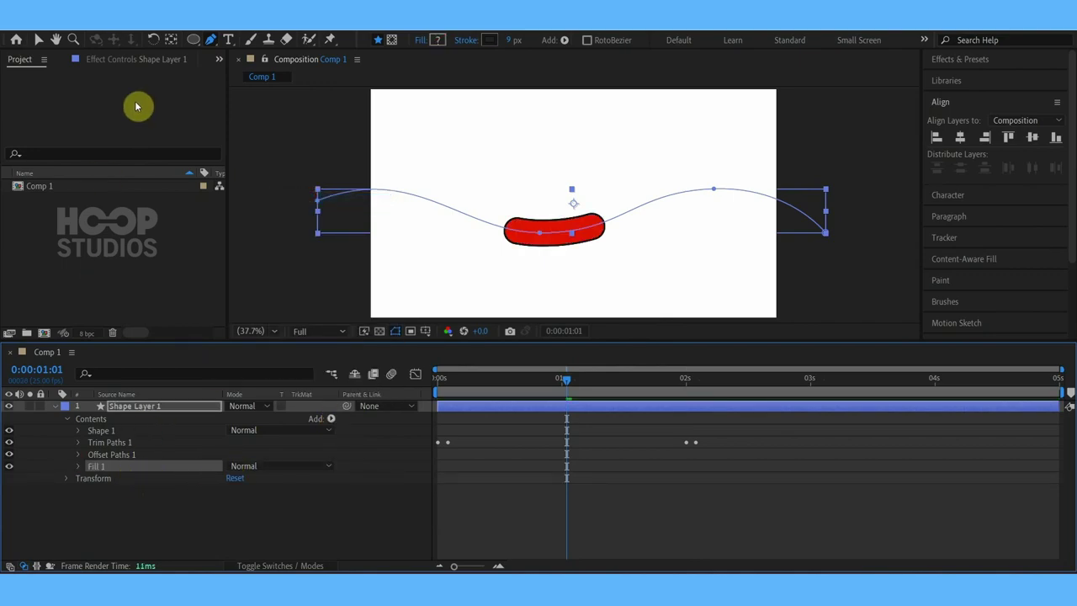
pyautogui.click(78, 466)
pyautogui.click(233, 502)
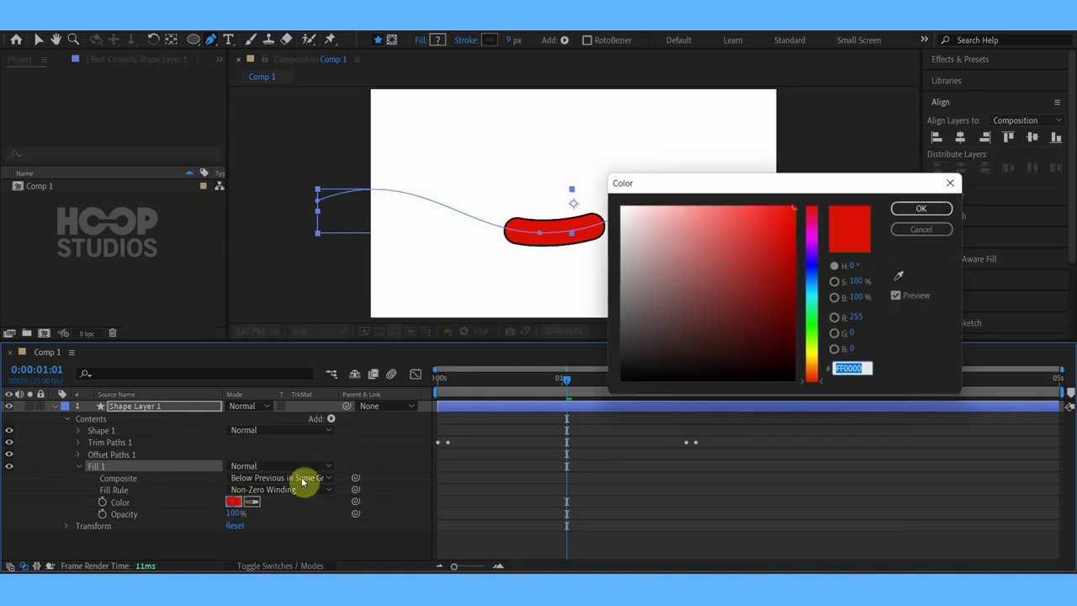
pyautogui.moveTo(813, 289); pyautogui.dragTo(729, 199)
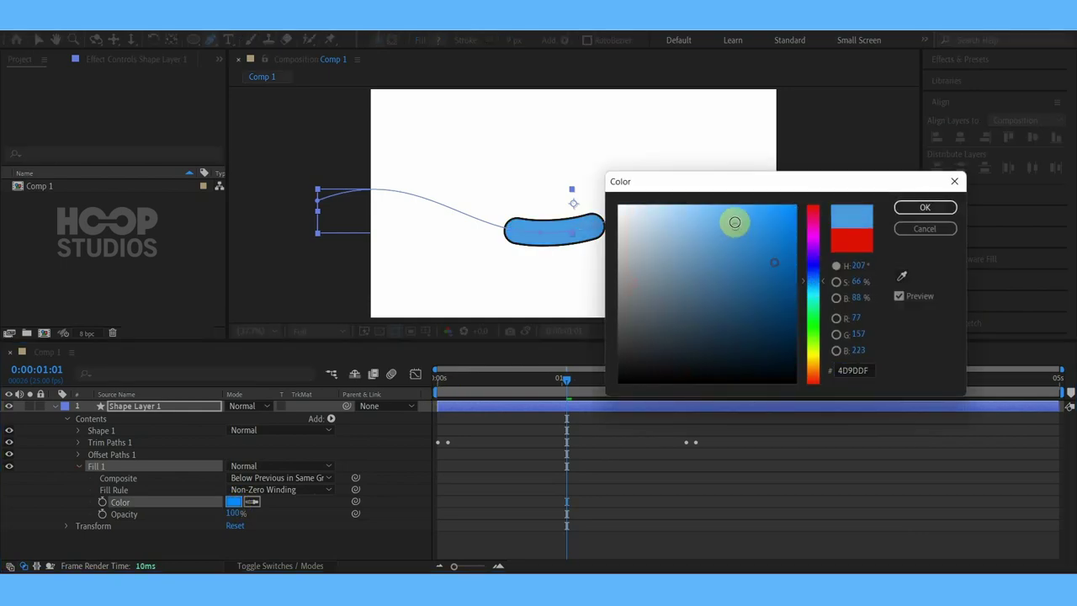
pyautogui.click(933, 209)
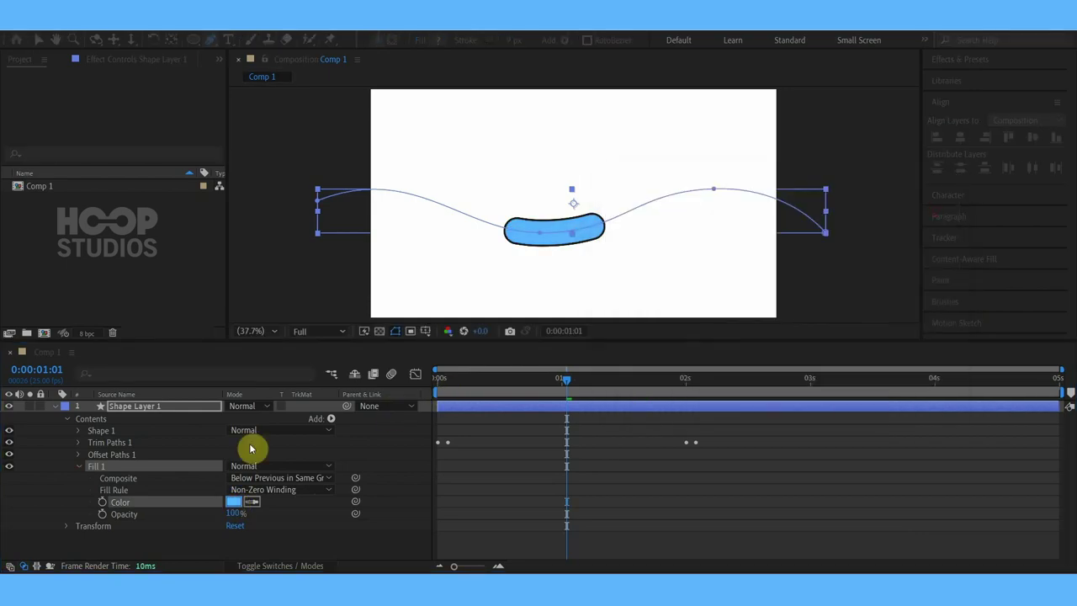
# Set the worm's stroke to None to remove the black outline
pyautogui.click(79, 466)
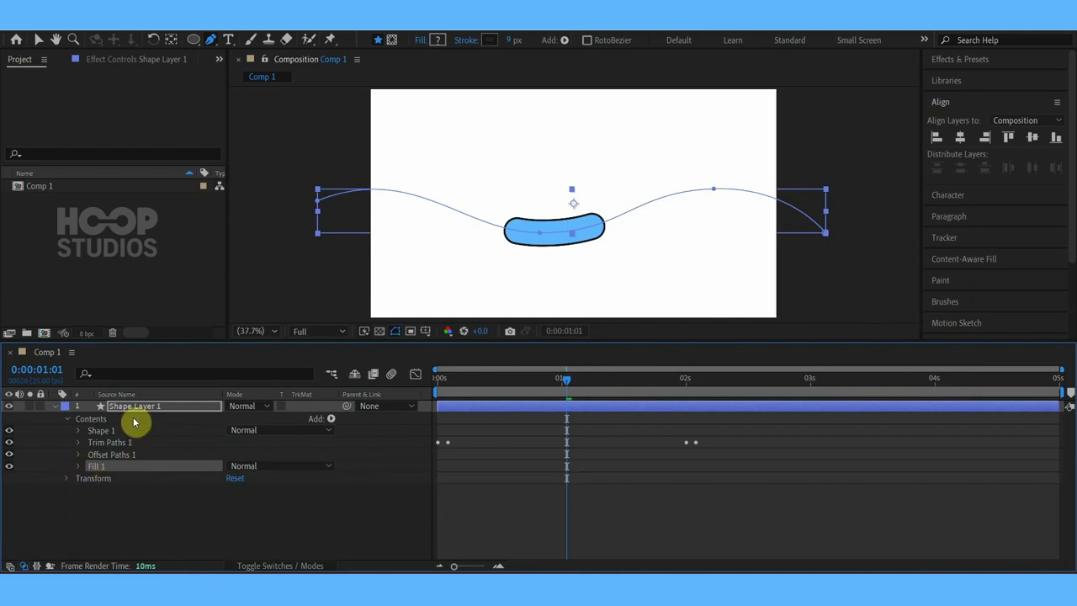
pyautogui.click(472, 43)
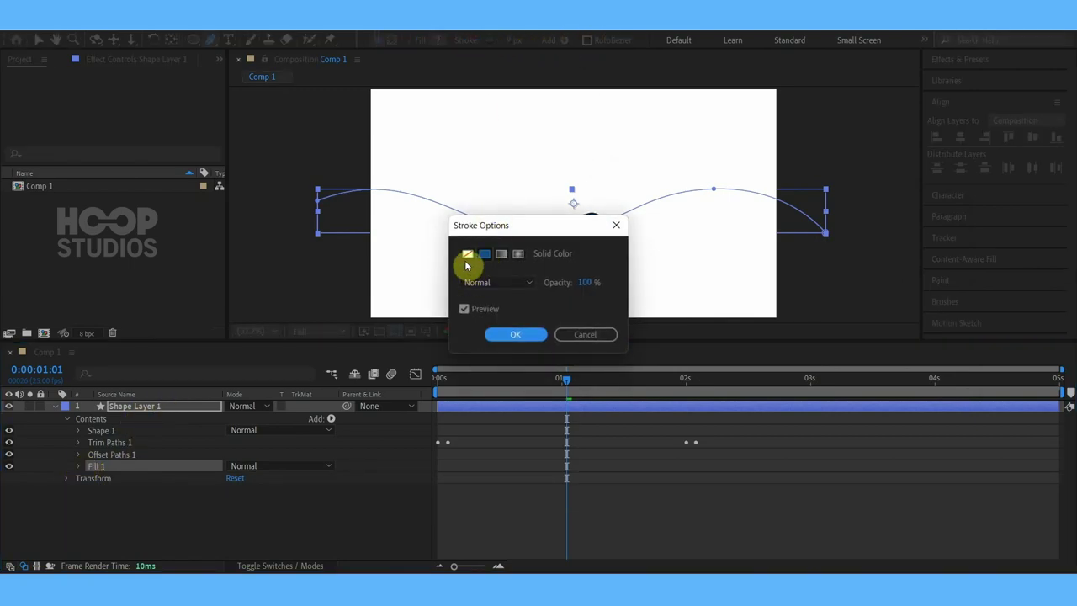
pyautogui.click(467, 253)
pyautogui.click(540, 334)
pyautogui.click(319, 519)
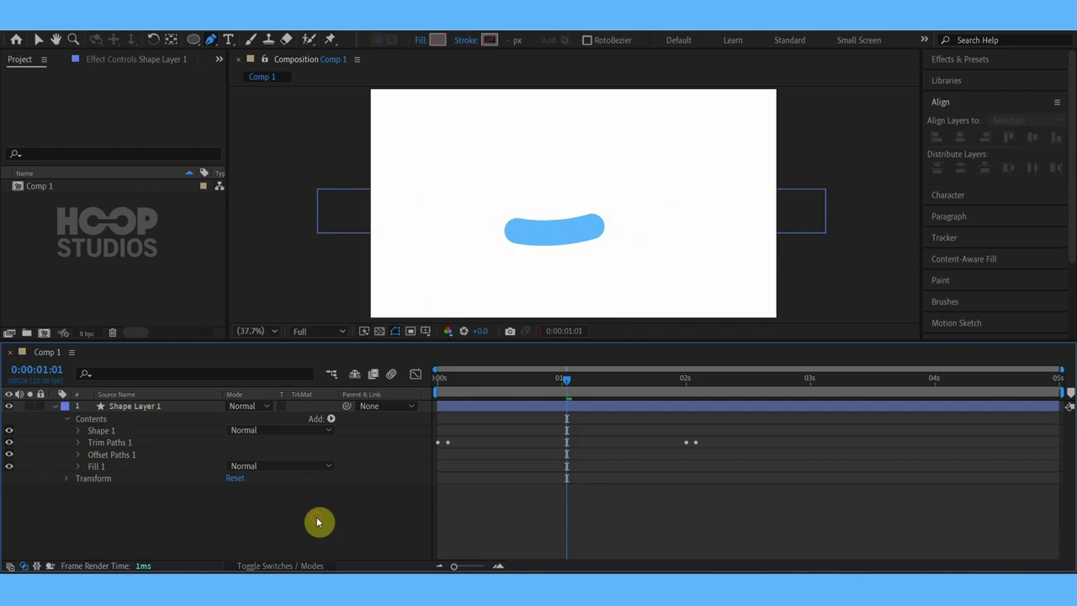
# Group Shape 1 through Fill 1 into Group 1, duplicate it, and place Group 2 below Group 1
pyautogui.click(101, 430)
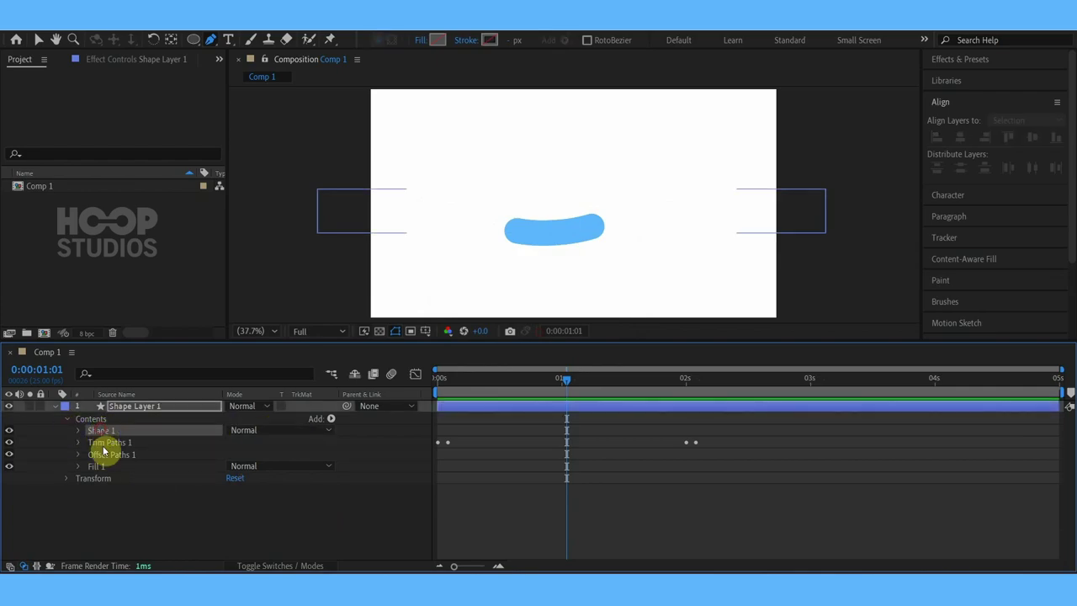
pyautogui.keyDown('shift'); pyautogui.click(101, 467); pyautogui.keyUp('shift')
pyautogui.hotkey('ctrl', 'g')
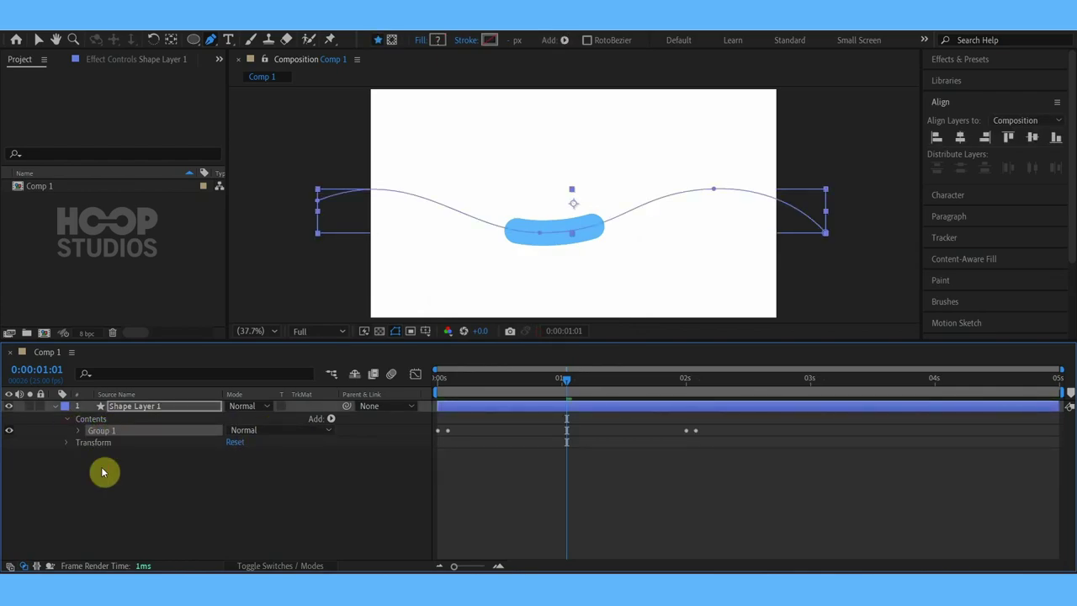
pyautogui.press('v')
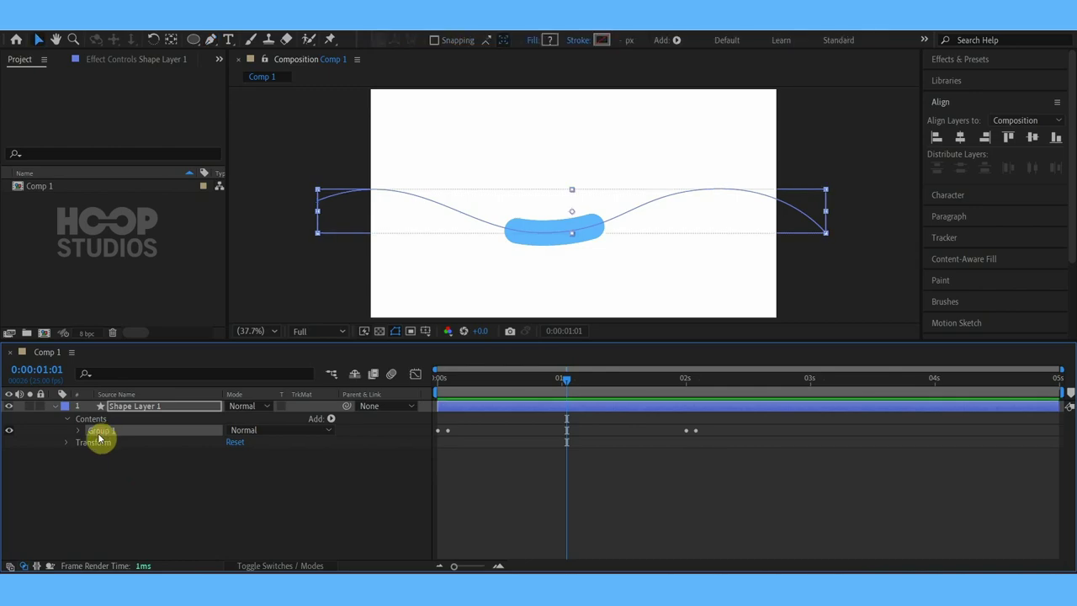
pyautogui.hotkey('ctrl', 'd')
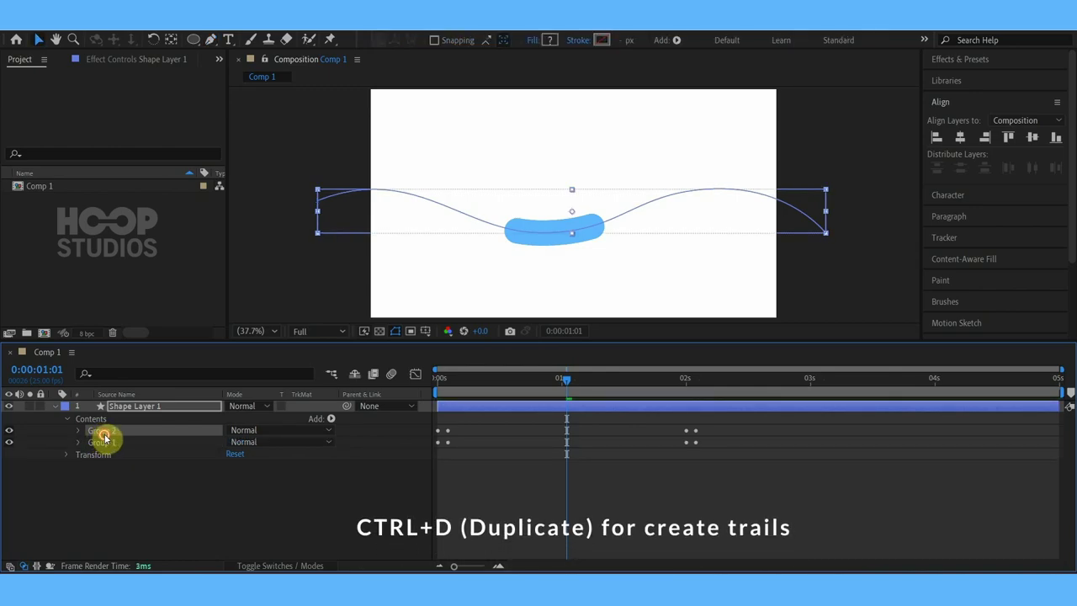
pyautogui.moveTo(105, 452); pyautogui.dragTo(110, 455)
pyautogui.press('.')
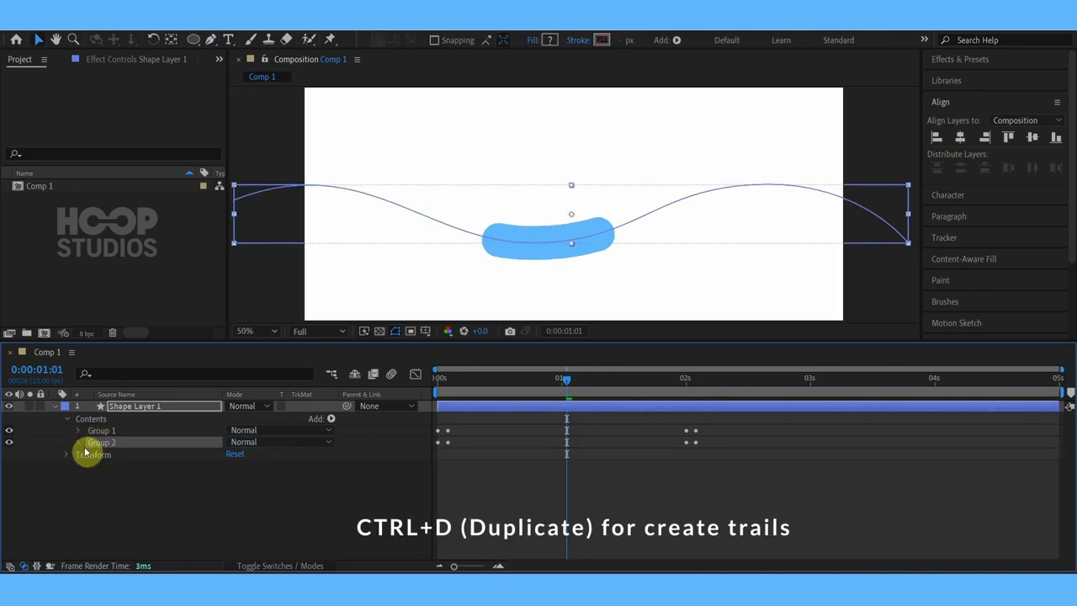
pyautogui.click(79, 442)
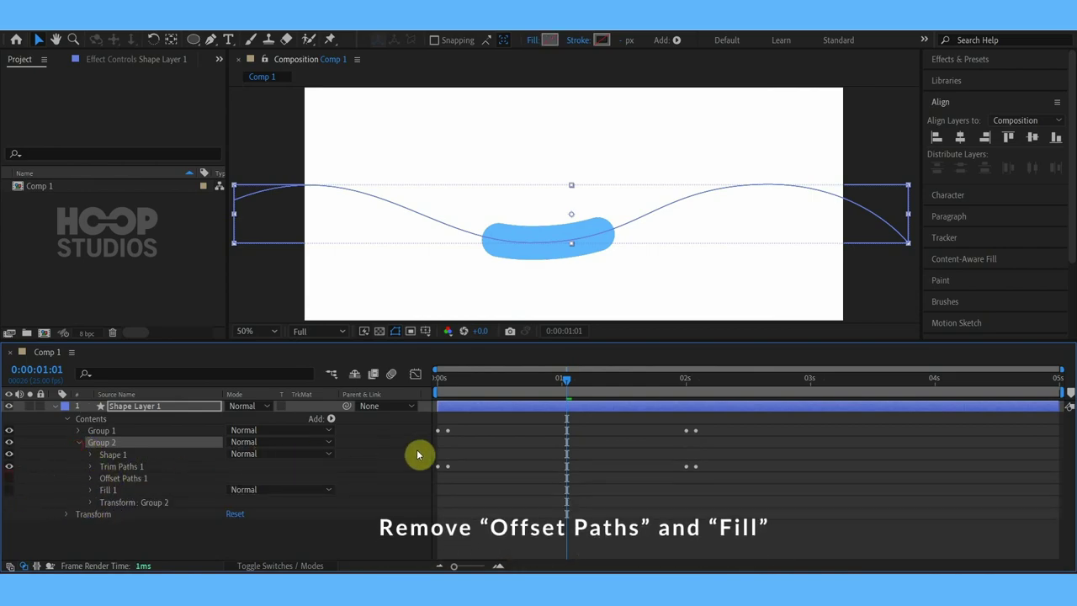
# Move Group 2's Trim Paths Start keyframe earlier and preview
pyautogui.click(90, 467)
pyautogui.moveTo(708, 476)
pyautogui.mouseDown()
pyautogui.moveTo(446, 483)
pyautogui.moveTo(463, 486)
pyautogui.mouseUp()
pyautogui.press('space')
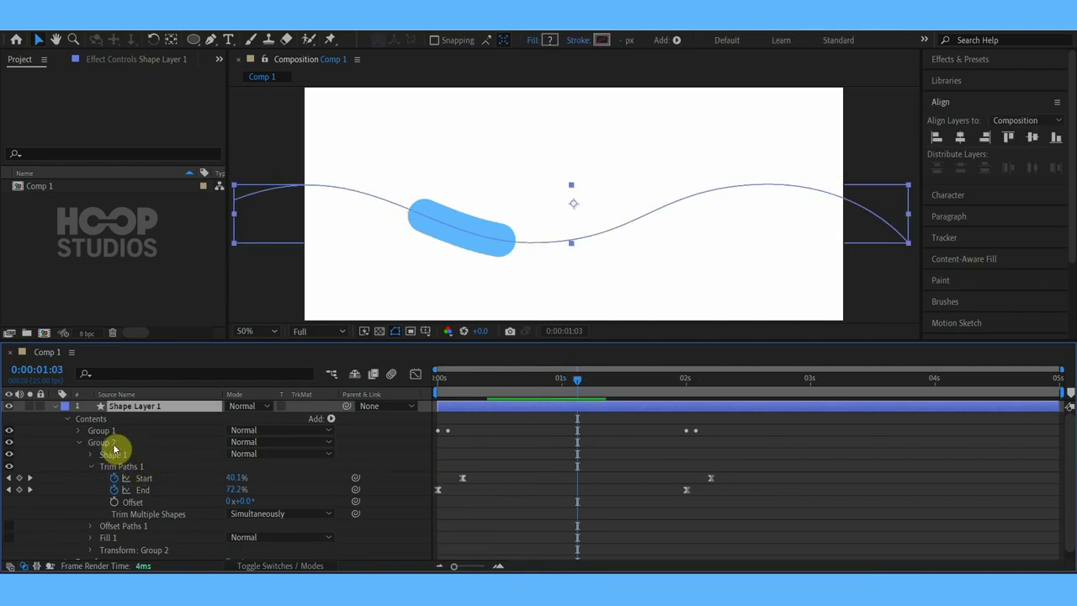
# Give Group 2 a solid-colour black stroke and preview the thin line trailing the worm
pyautogui.click(113, 444)
pyautogui.click(591, 40)
pyautogui.click(484, 253)
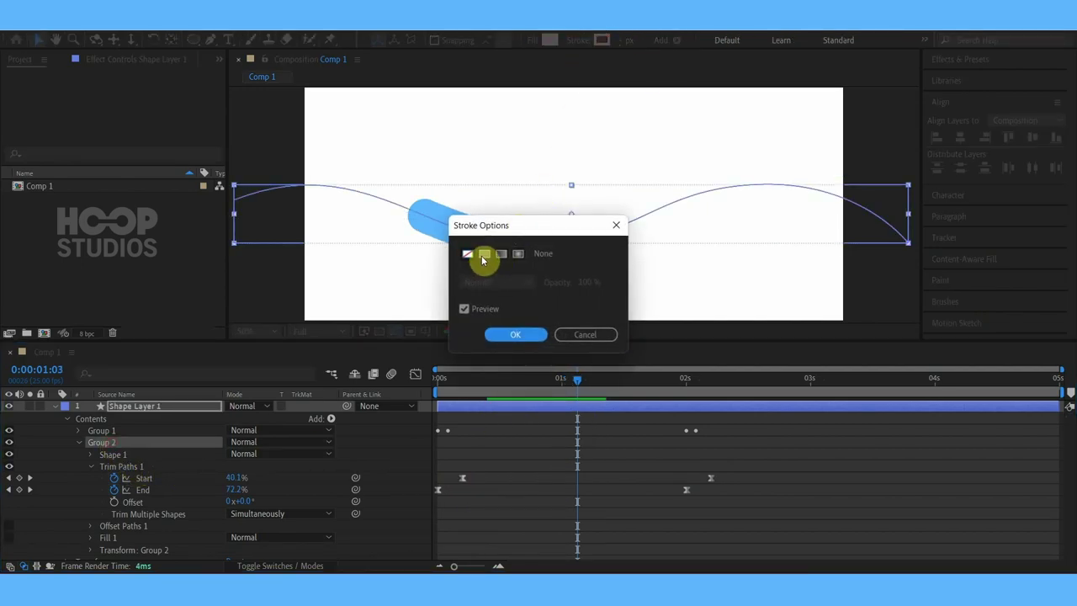
pyautogui.click(513, 335)
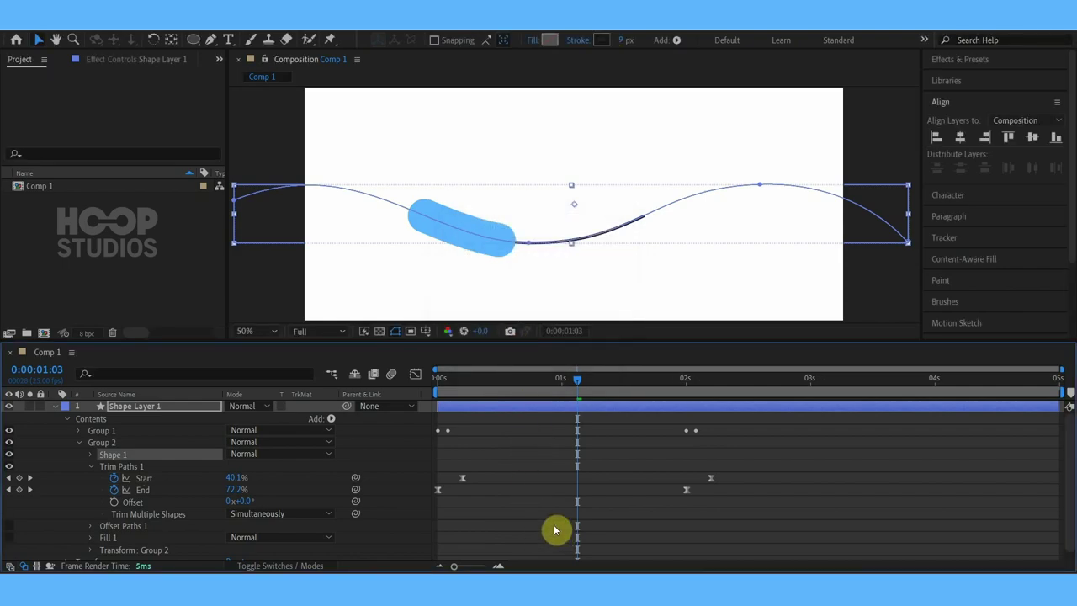
pyautogui.click(556, 496)
pyautogui.moveTo(545, 390); pyautogui.dragTo(423, 376)
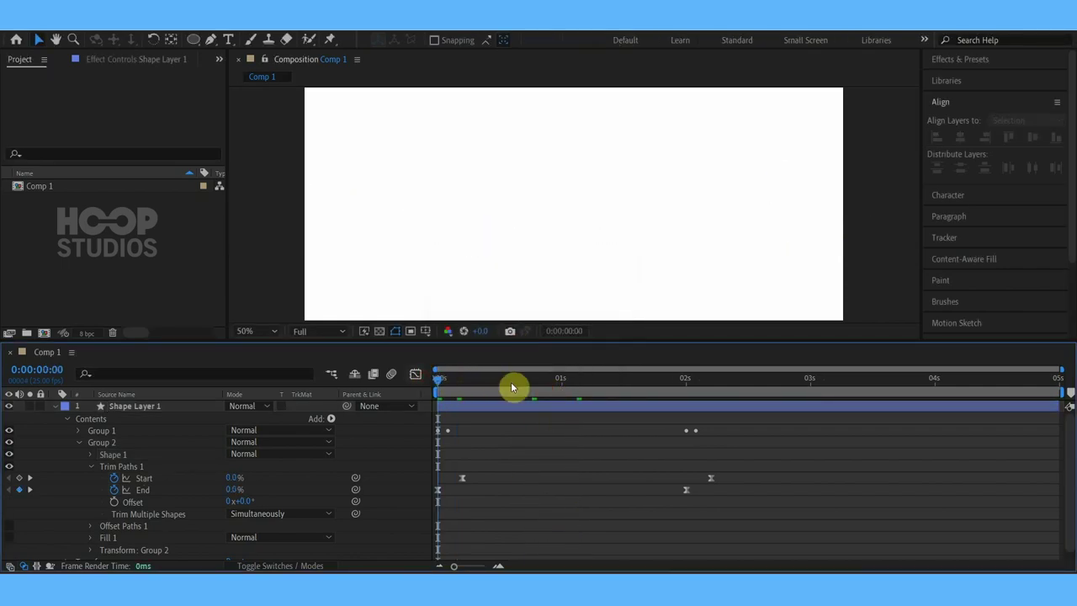
pyautogui.press('space')
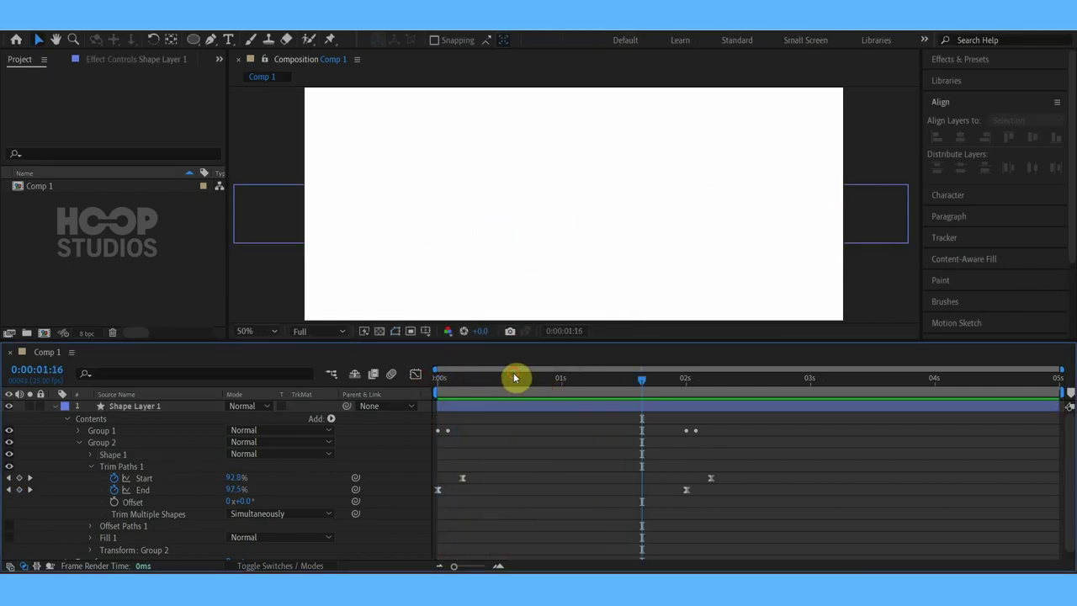
pyautogui.moveTo(513, 378); pyautogui.dragTo(574, 389)
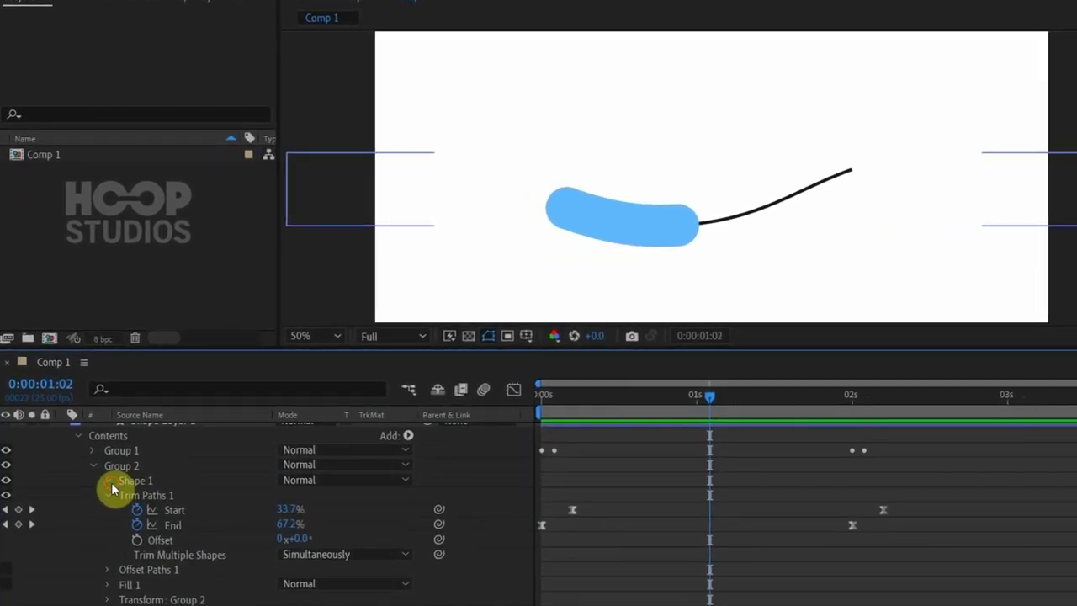
pyautogui.click(90, 454)
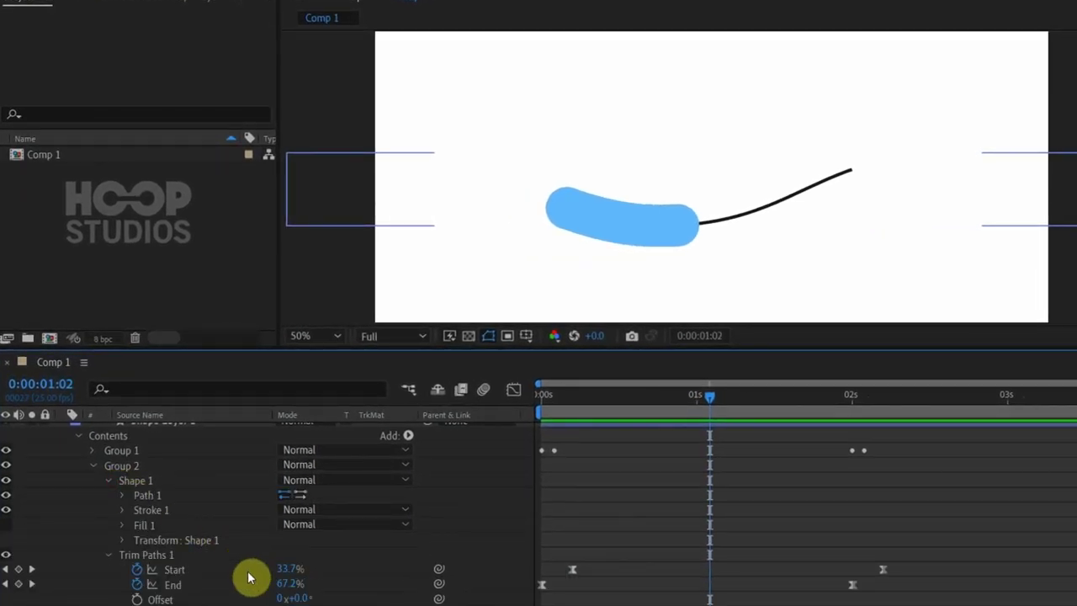
# Add dashes to the trail's Stroke 1 and set the Dash length to 49
pyautogui.click(121, 511)
pyautogui.scroll(-2, 241, 546)
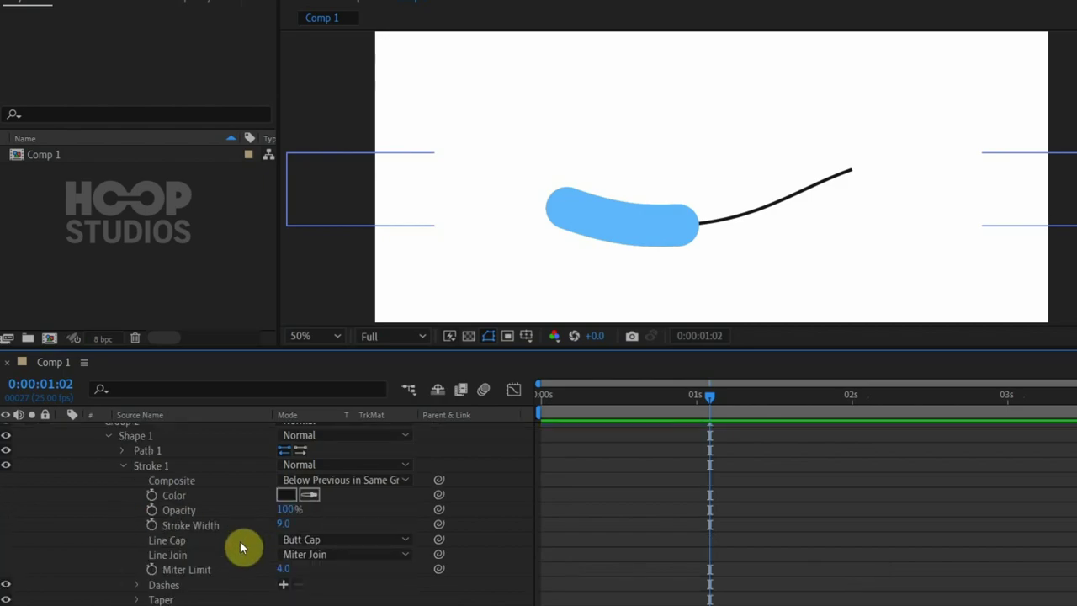
pyautogui.scroll(-2, 240, 546)
pyautogui.click(282, 540)
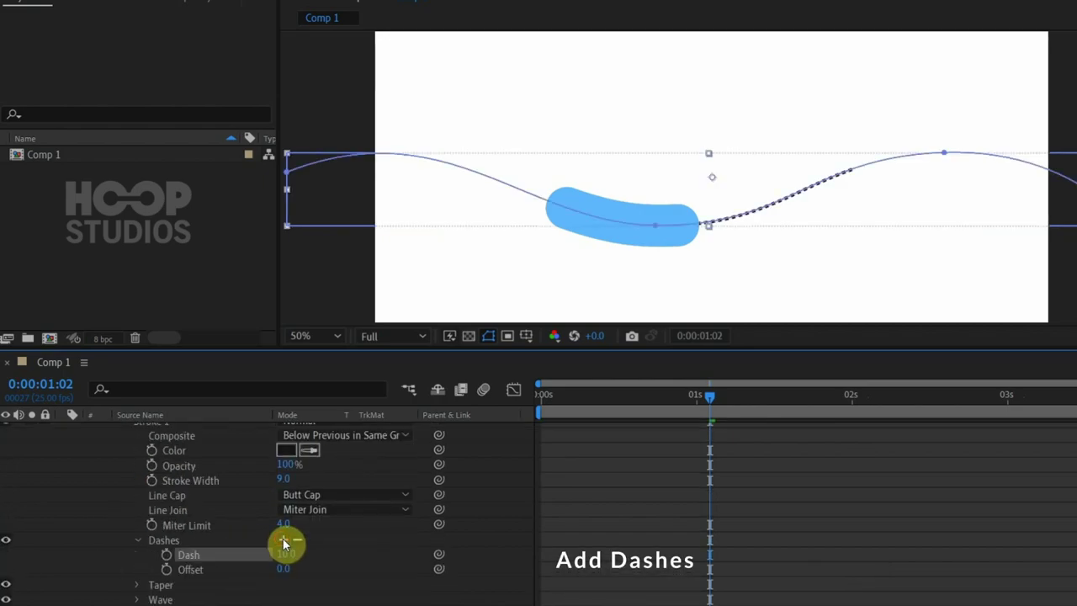
pyautogui.click(286, 556)
pyautogui.moveTo(292, 556); pyautogui.dragTo(311, 552)
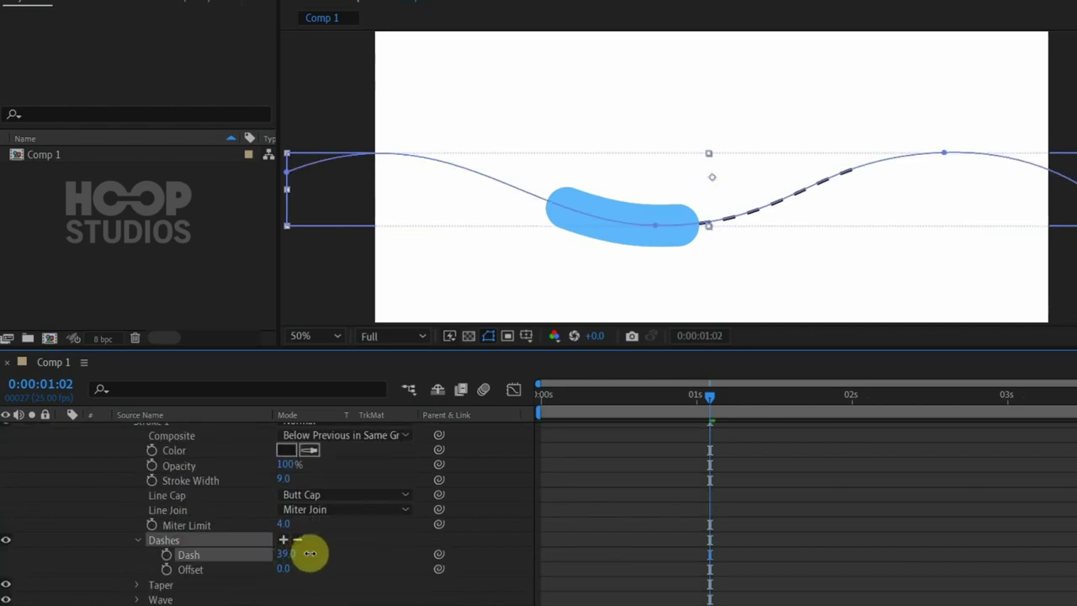
pyautogui.click(317, 555)
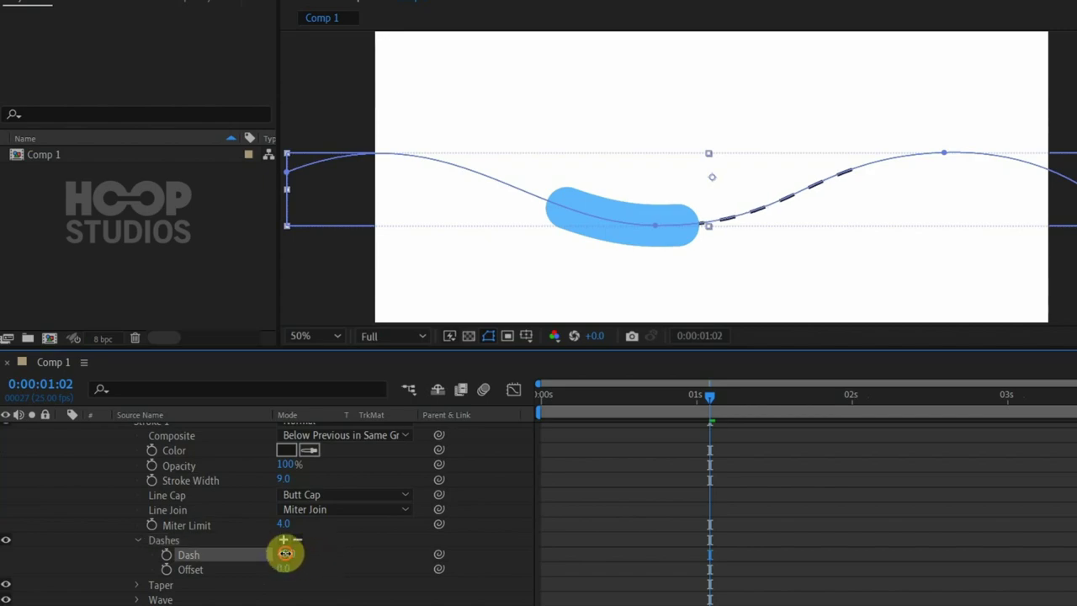
pyautogui.click(192, 537)
pyautogui.press('/')
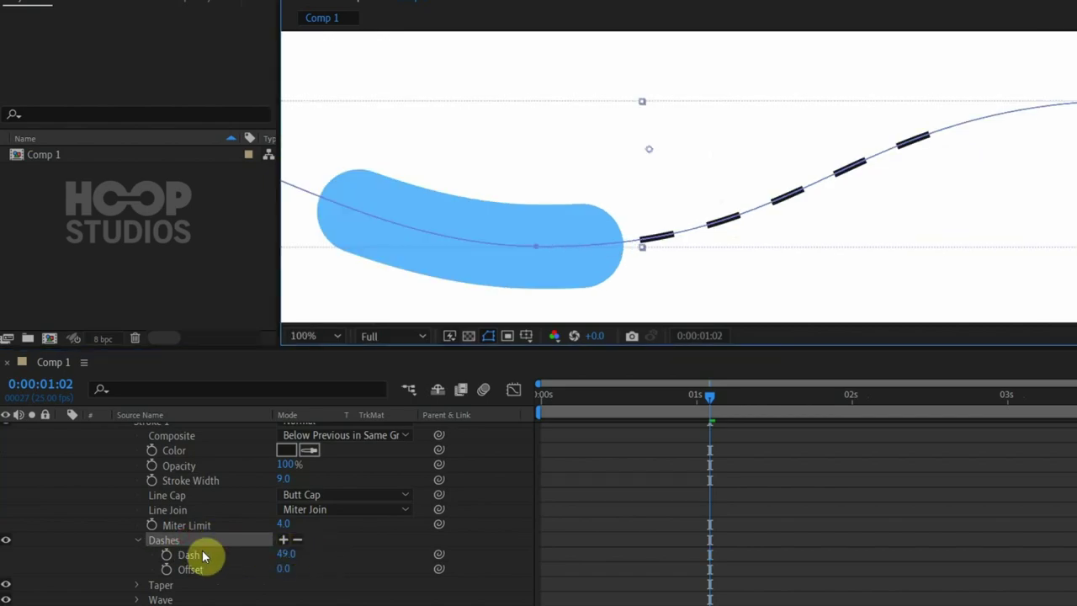
pyautogui.scroll(-1, 175, 541)
pyautogui.scroll(2, 178, 545)
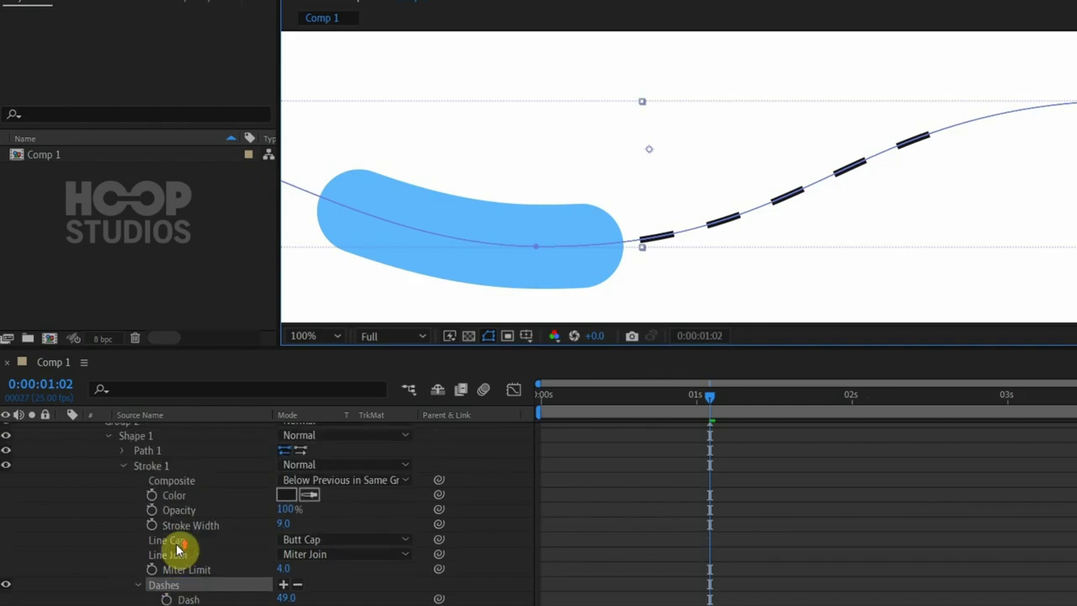
pyautogui.scroll(1, 178, 547)
# Duplicate Group 2 as Group 3 and nudge its path upward twice with Shift+Up
pyautogui.click(92, 468)
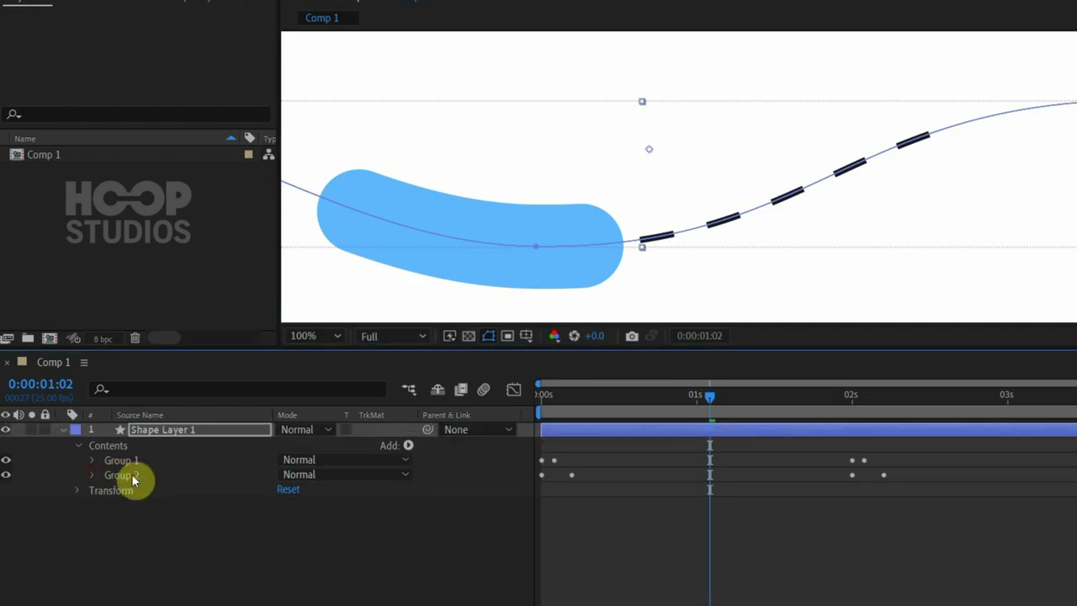
pyautogui.click(131, 475)
pyautogui.hotkey('ctrl', 'd')
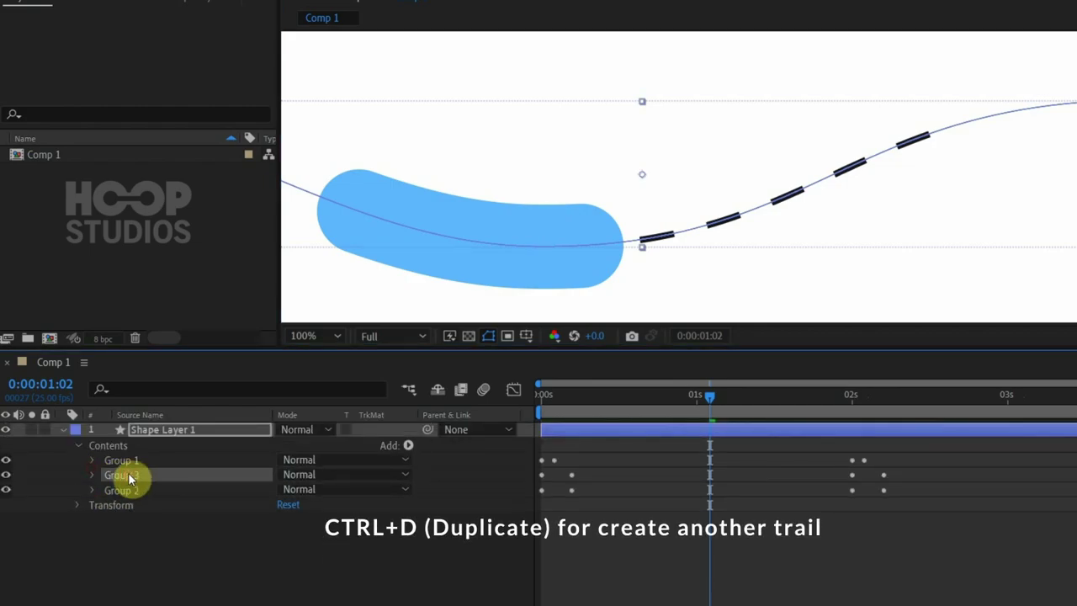
pyautogui.click(126, 490)
pyautogui.click(92, 489)
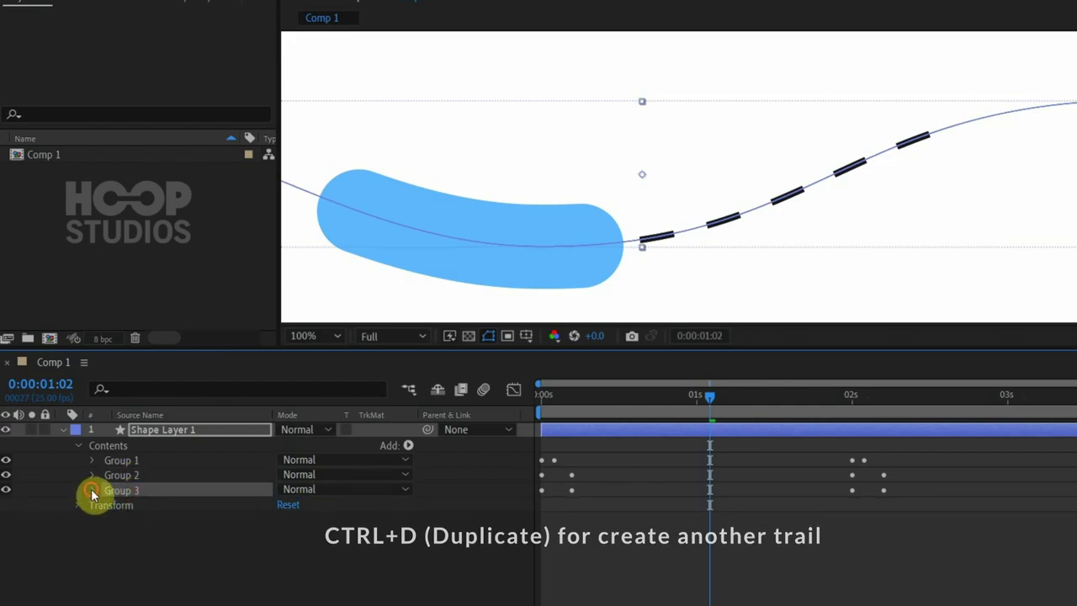
pyautogui.click(106, 505)
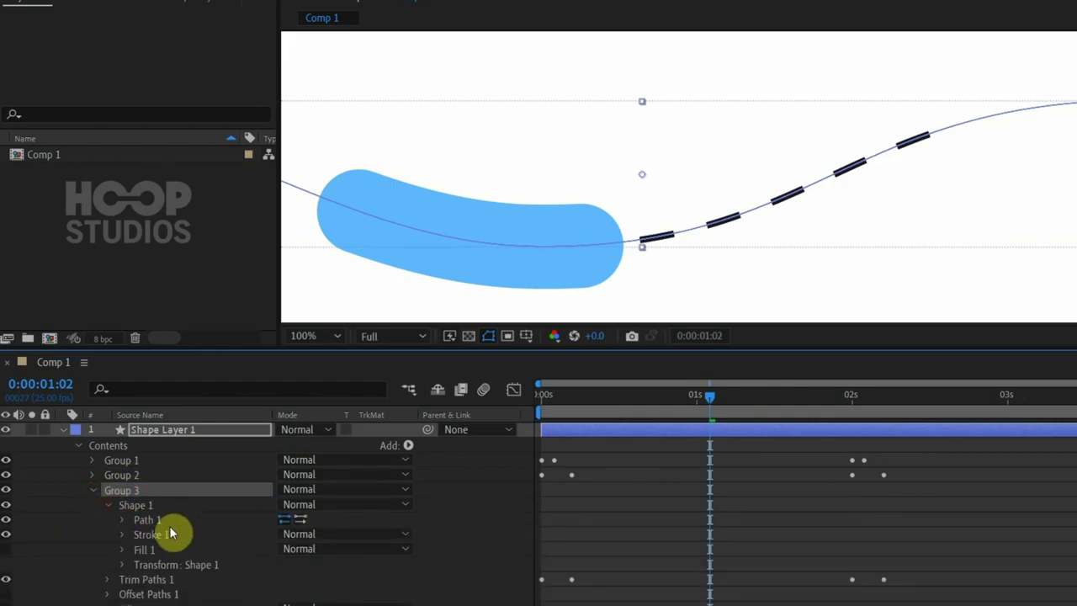
pyautogui.click(151, 519)
pyautogui.click(122, 519)
pyautogui.click(168, 534)
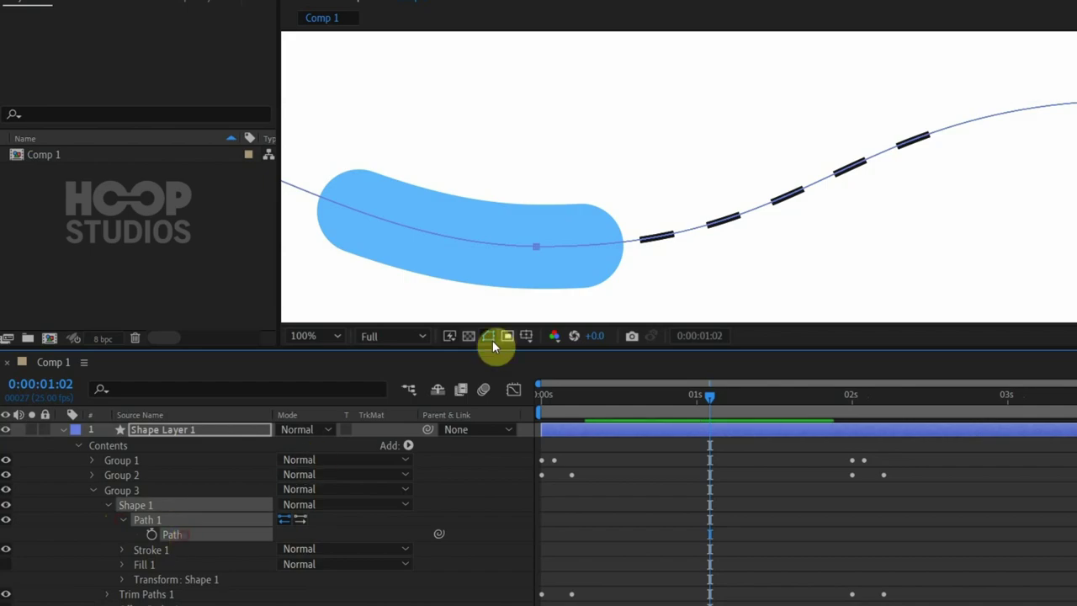
pyautogui.hotkey('shift', 'Up')
pyautogui.hotkey('shift', 'Up')
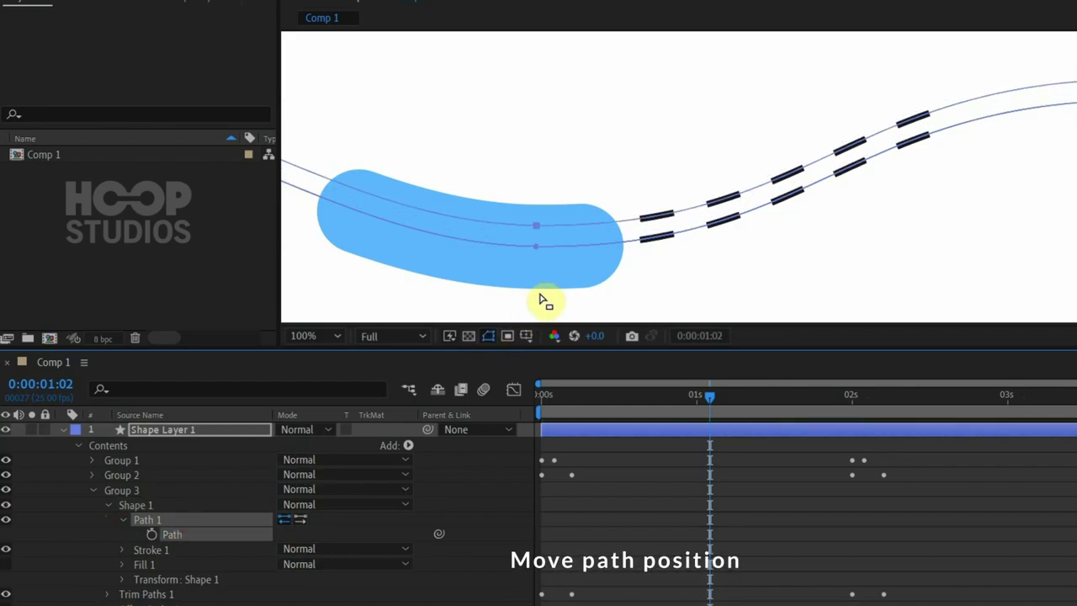
pyautogui.hotkey('shift', 'Up')
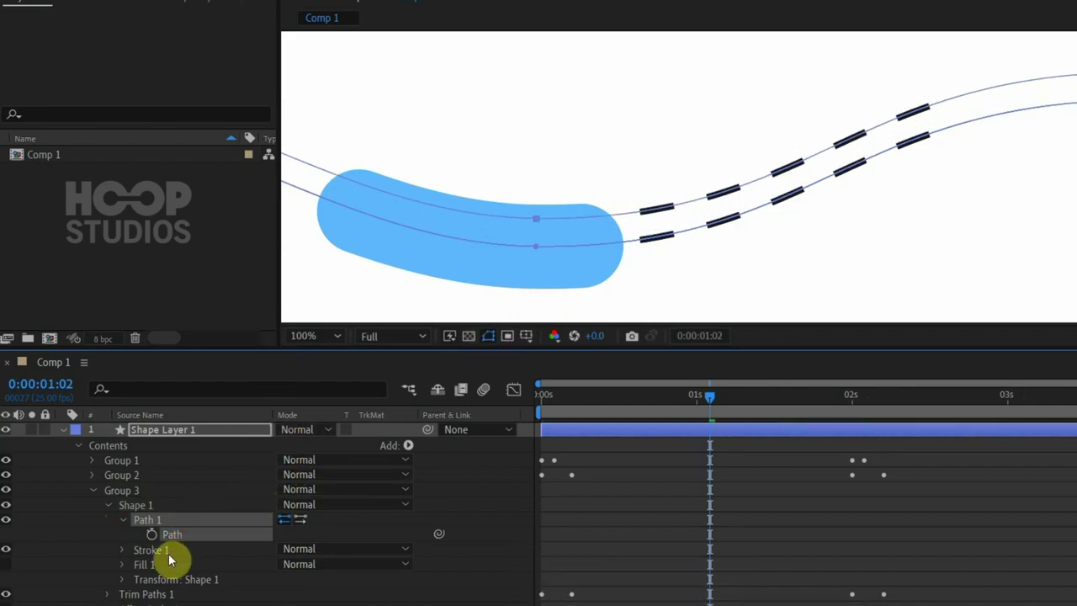
# Shift Group 3's later Trim Paths Start keyframe slightly earlier, then collapse Group 3
pyautogui.scroll(-2, 143, 559)
pyautogui.click(108, 559)
pyautogui.click(846, 539)
pyautogui.moveTo(914, 562); pyautogui.dragTo(563, 573)
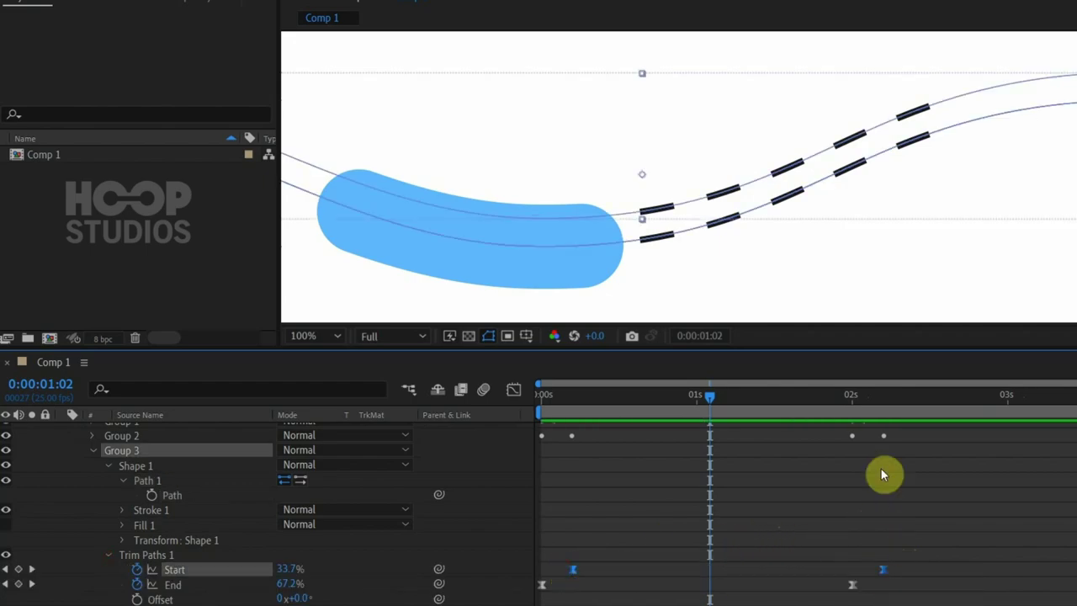
pyautogui.moveTo(873, 344); pyautogui.dragTo(872, 325)
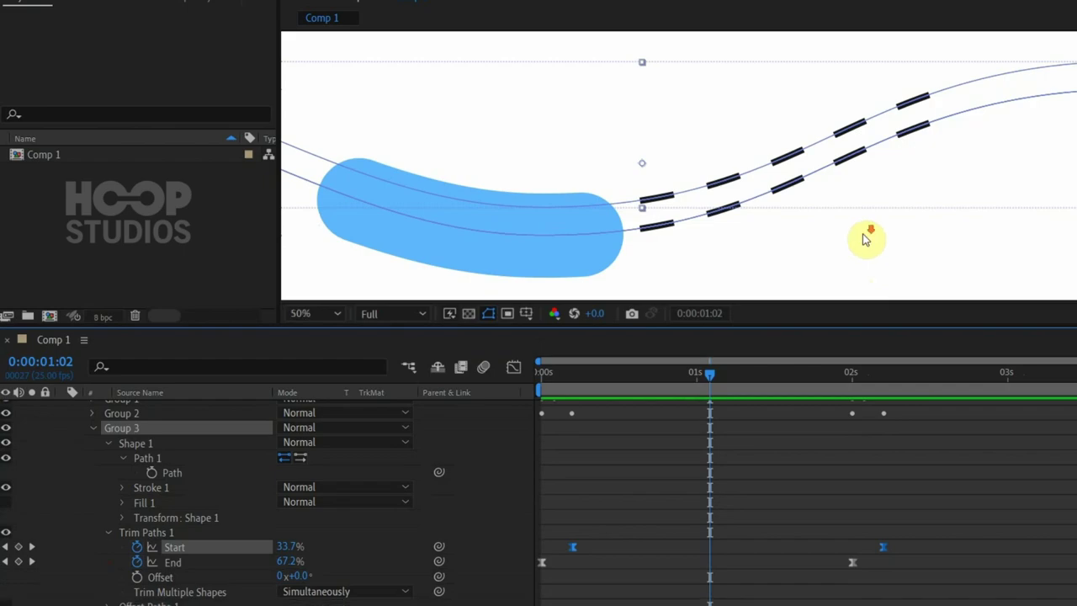
pyautogui.scroll(-2, 866, 233)
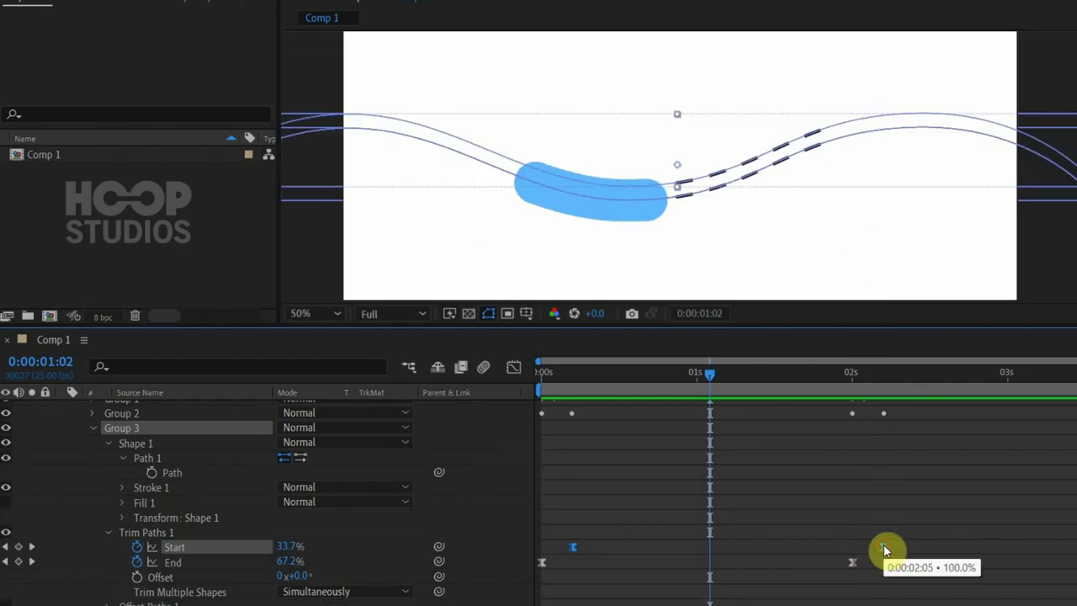
pyautogui.moveTo(885, 550); pyautogui.dragTo(880, 550)
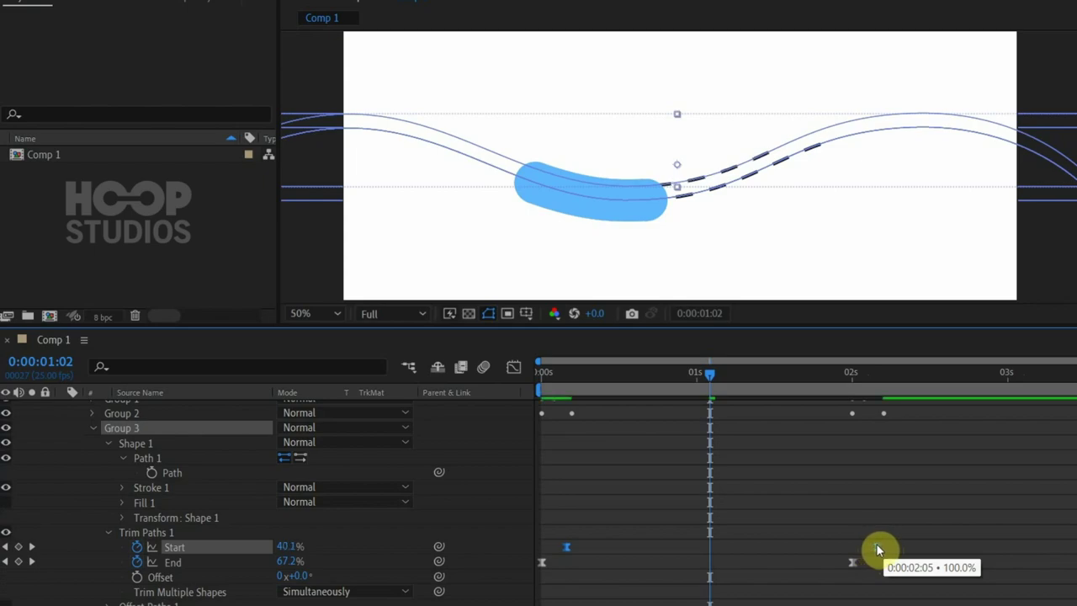
pyautogui.click(93, 428)
# Duplicate Group 3 as Group 4 and nudge its path down below the other two trails
pyautogui.hotkey('ctrl', 'd')
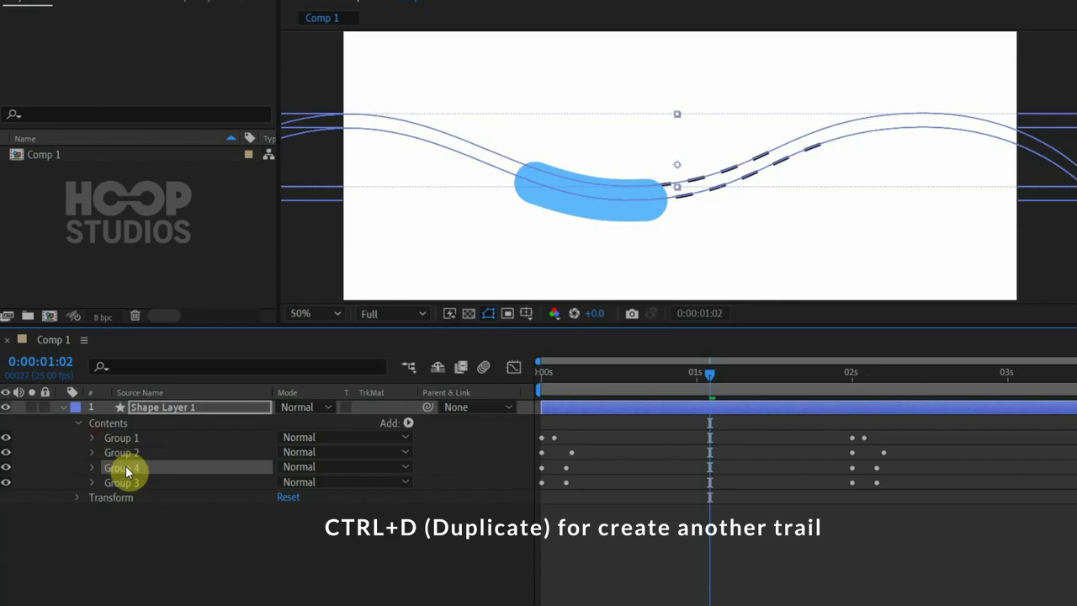
pyautogui.click(93, 483)
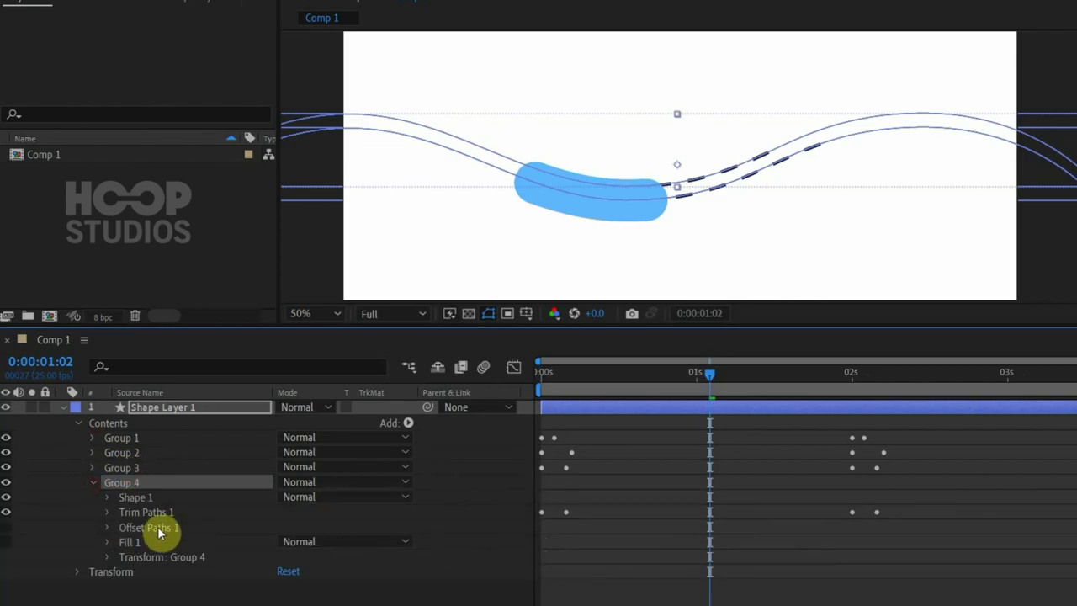
pyautogui.click(108, 497)
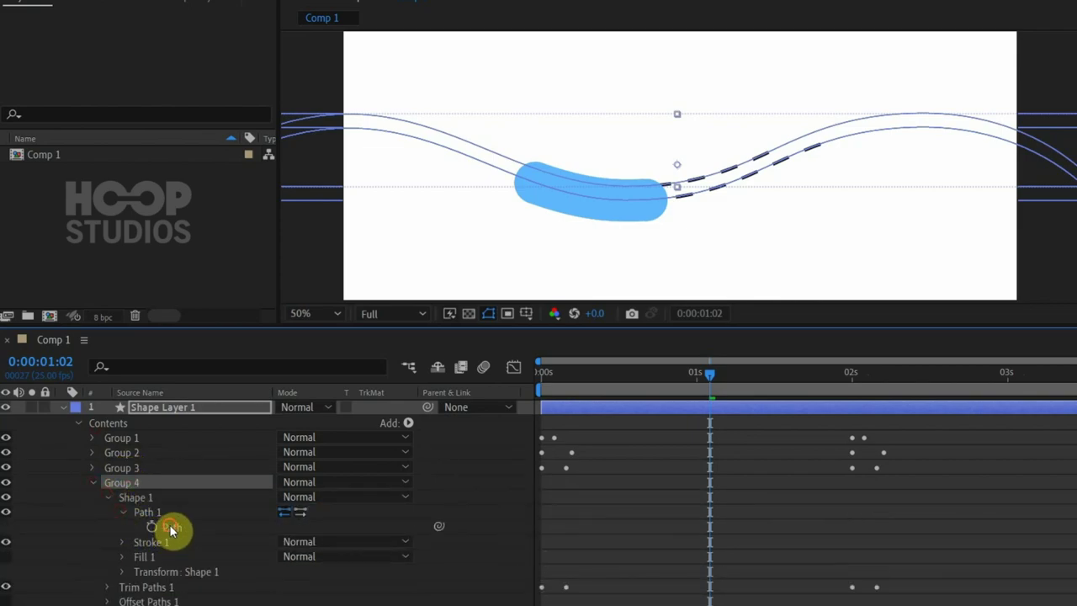
pyautogui.click(169, 524)
pyautogui.press('Down')
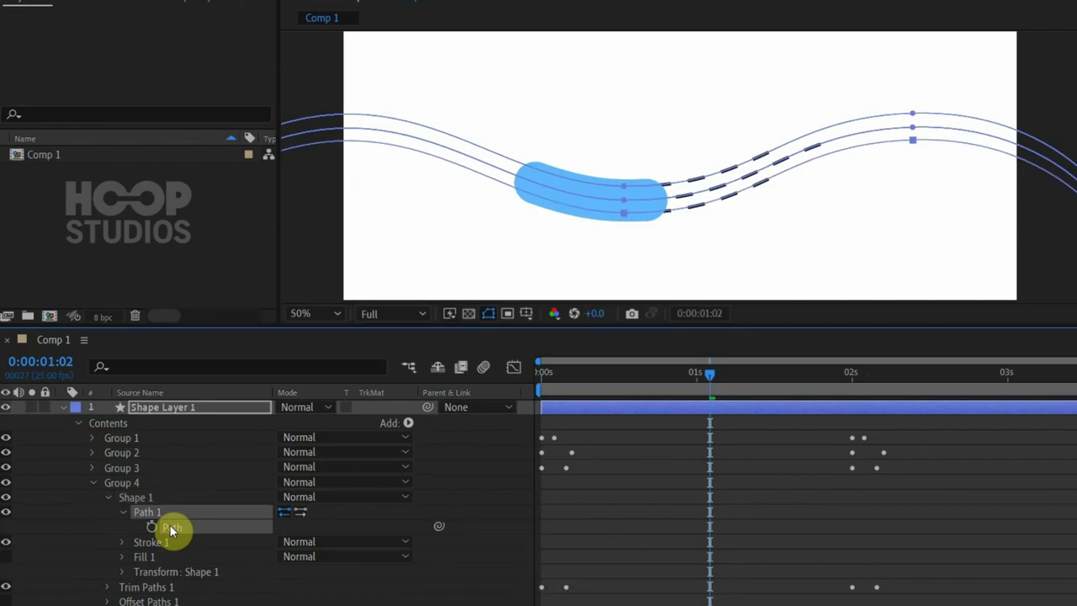
pyautogui.click(106, 586)
pyautogui.scroll(-2, 205, 596)
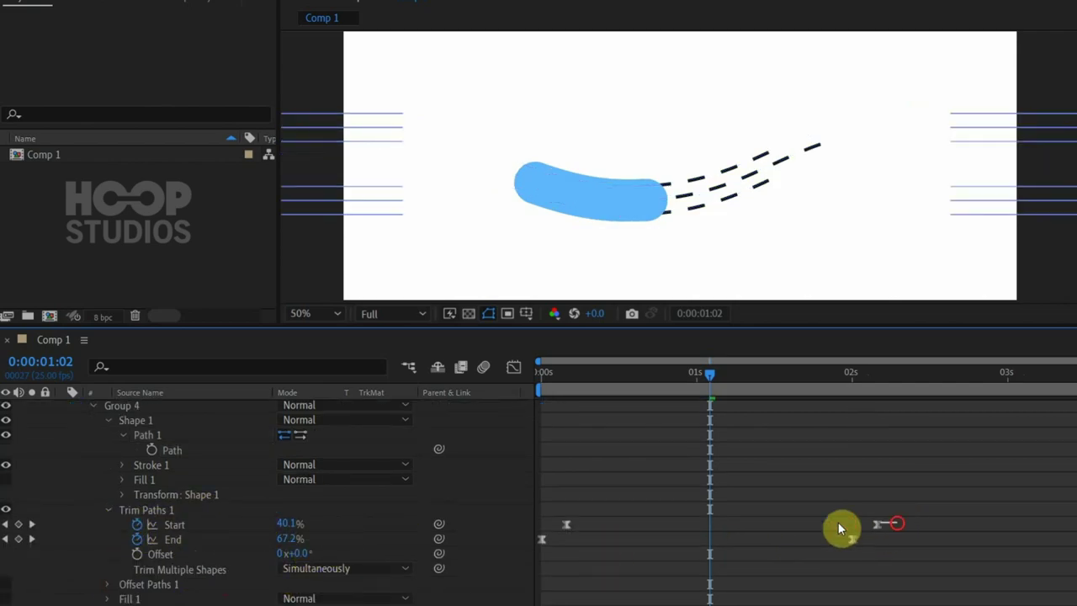
# Shift Group 4's later Trim Paths Start keyframe slightly later in time
pyautogui.moveTo(887, 522); pyautogui.dragTo(540, 524)
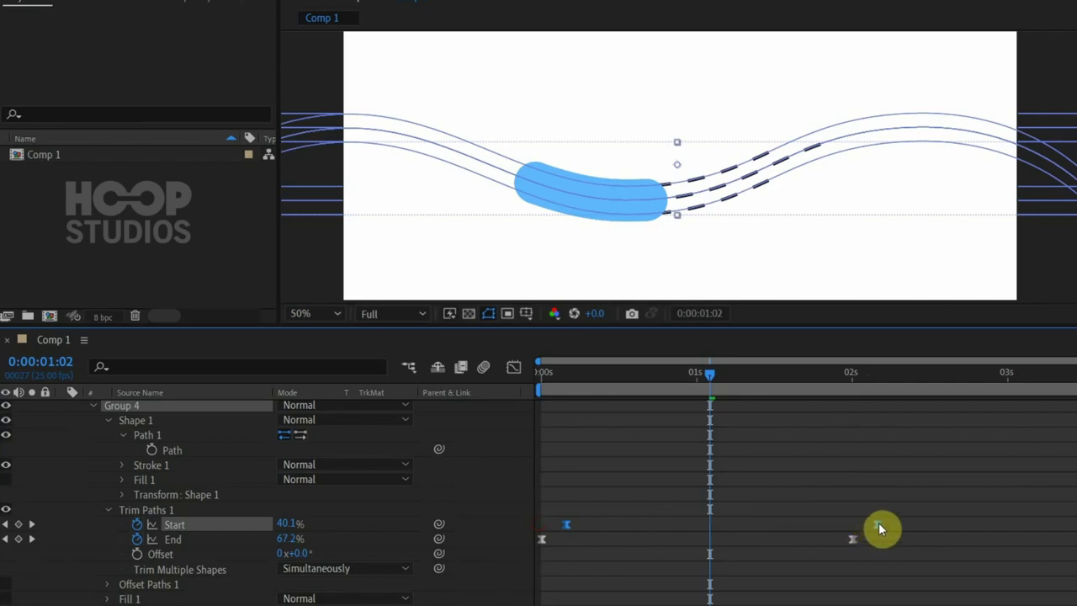
pyautogui.moveTo(878, 522)
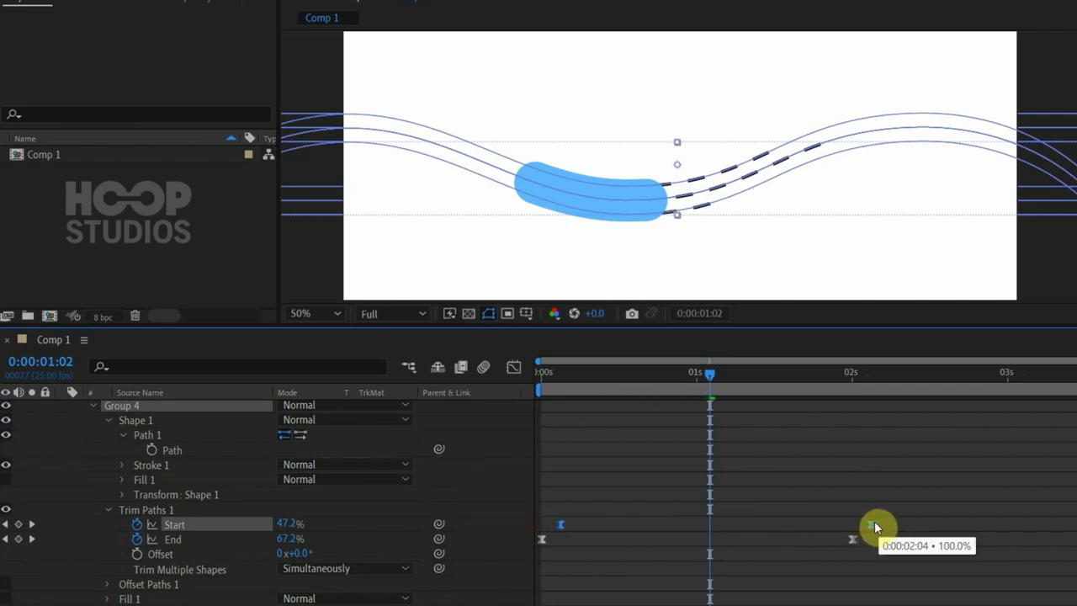
pyautogui.moveTo(874, 526); pyautogui.dragTo(885, 530)
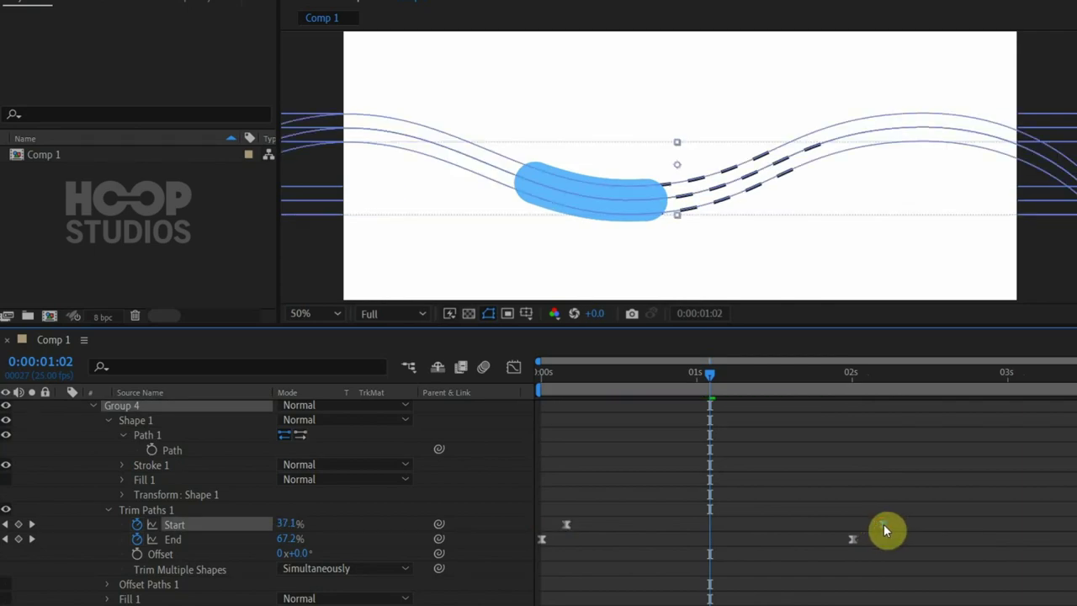
pyautogui.click(897, 502)
# Preview the staggered trails from the start, stopping near one second, then collapse Group 4
pyautogui.scroll(3, 898, 498)
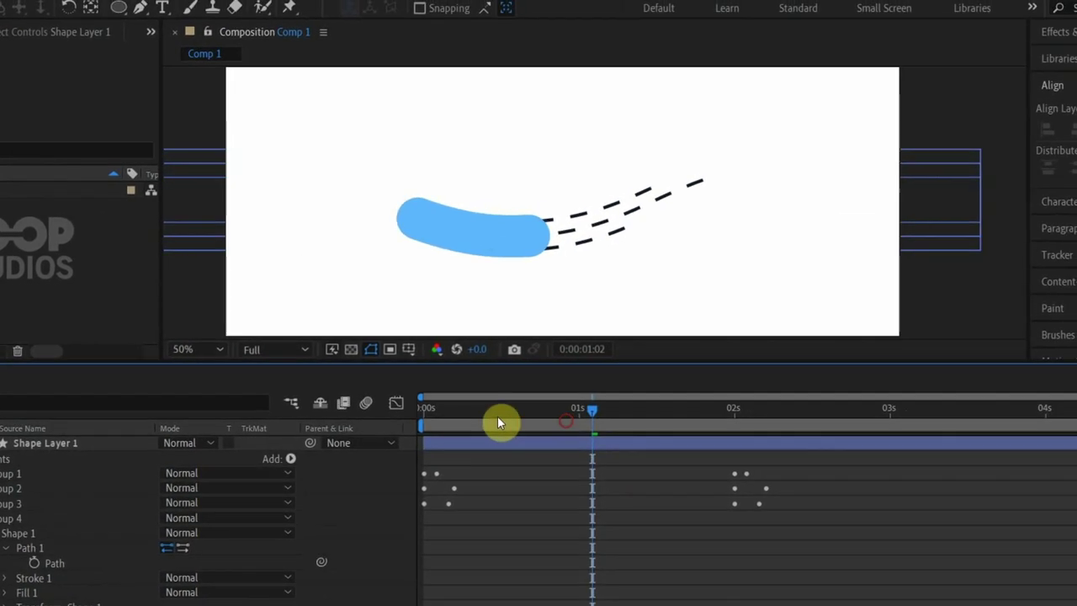
pyautogui.click(540, 372)
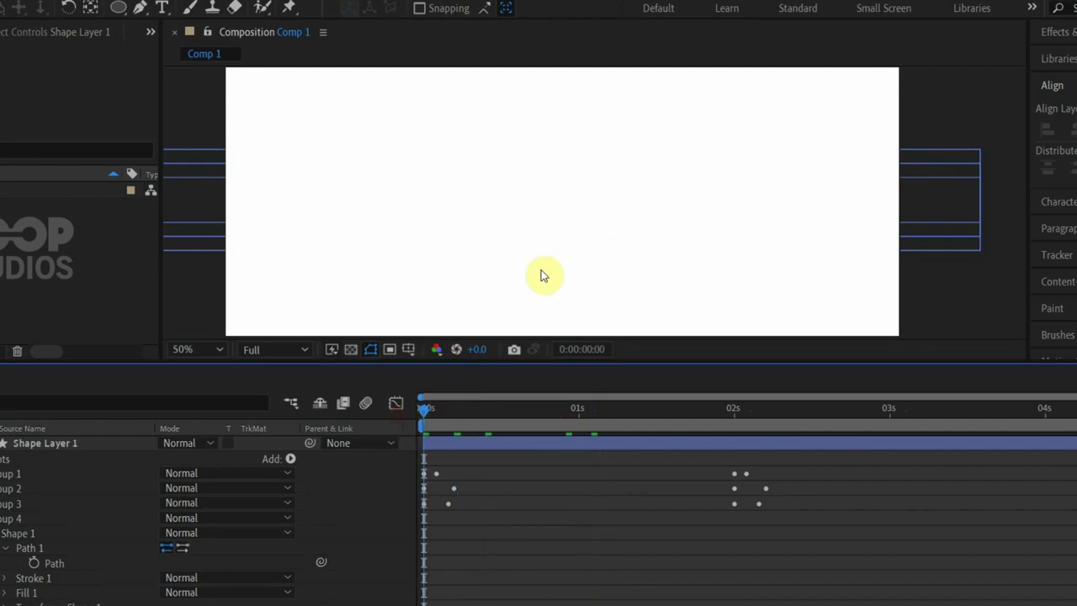
pyautogui.press('space')
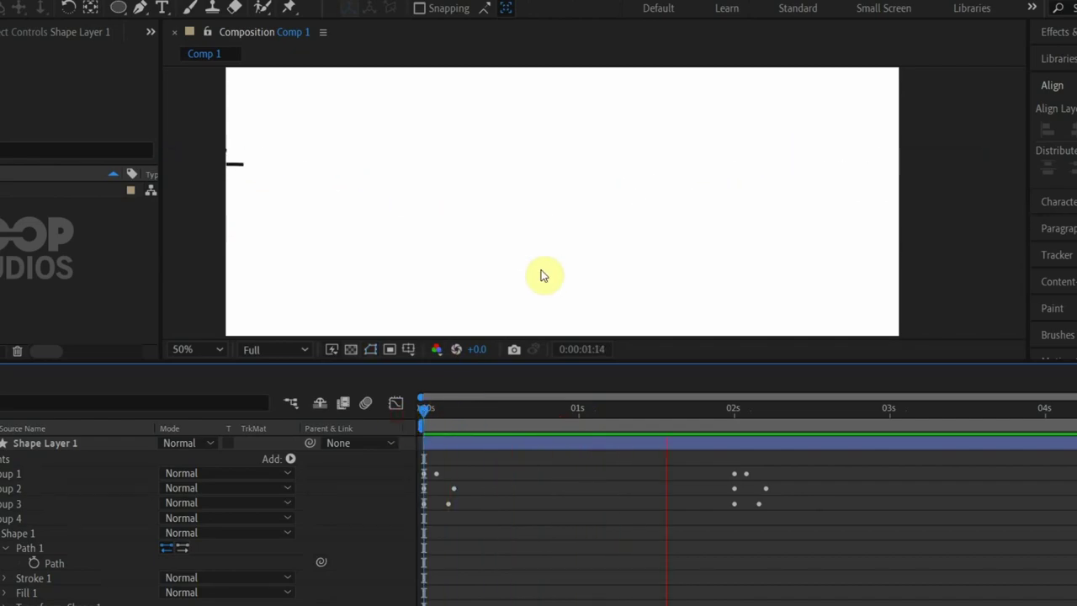
pyautogui.click(584, 409)
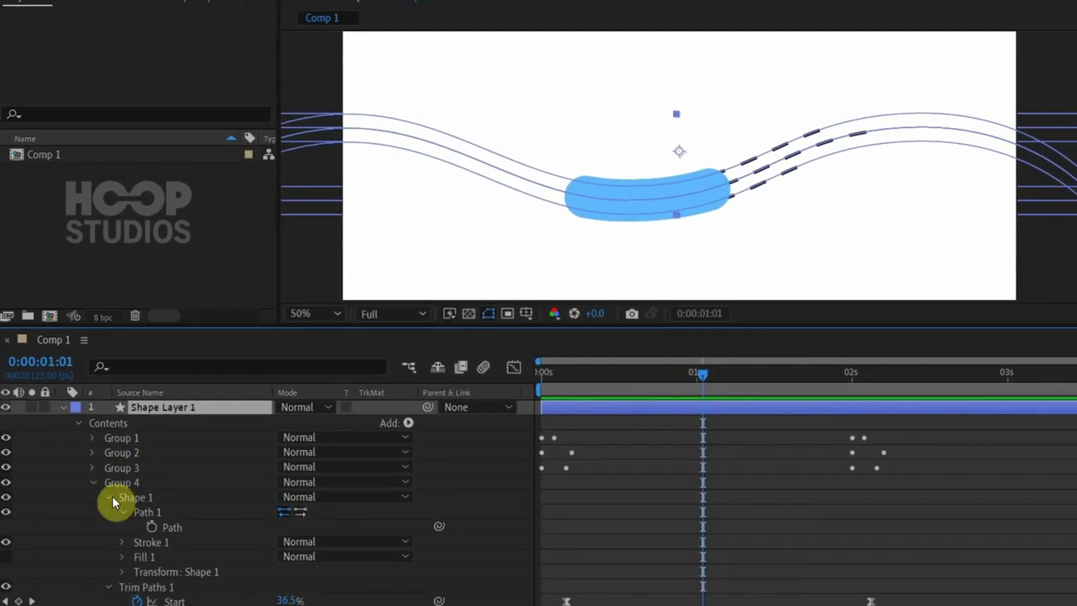
pyautogui.click(94, 483)
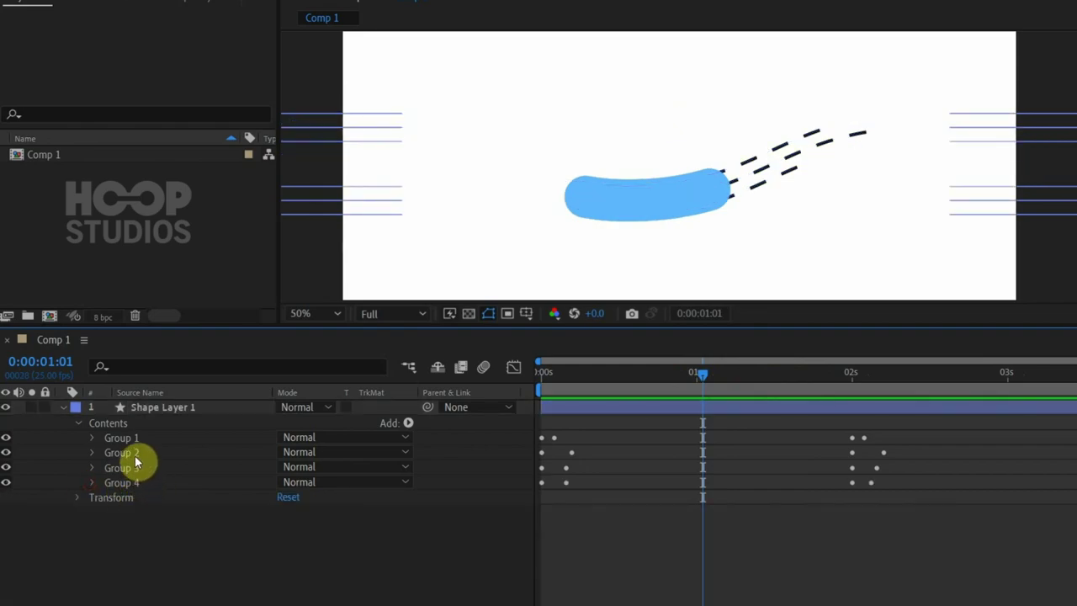
# Select Groups 2–4 and filter the layer properties by 'line ca'
pyautogui.click(135, 455)
pyautogui.keyDown('shift'); pyautogui.click(132, 481); pyautogui.keyUp('shift')
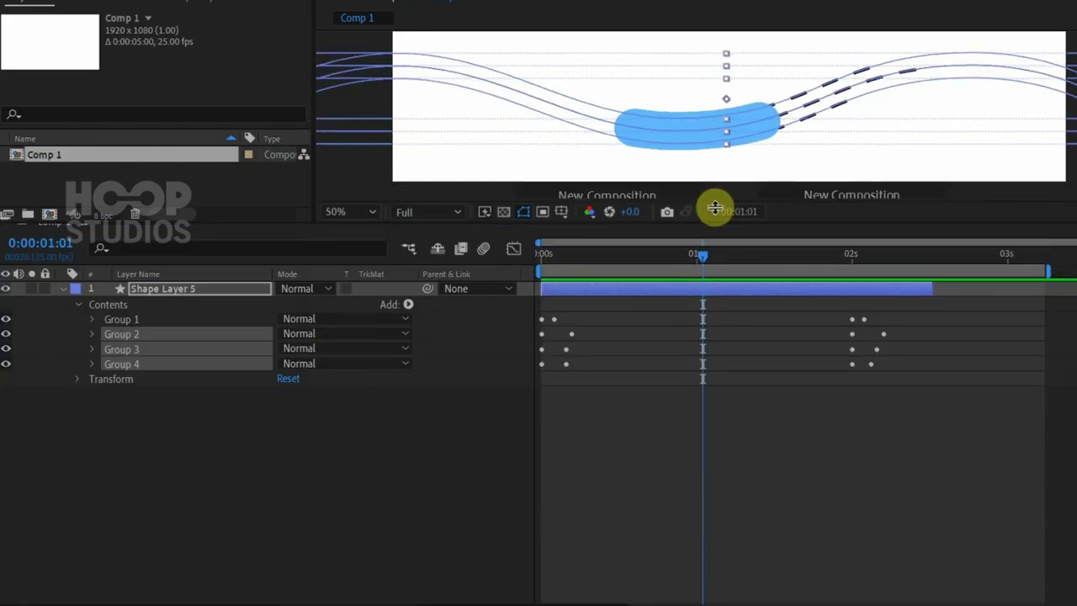
pyautogui.click(201, 249)
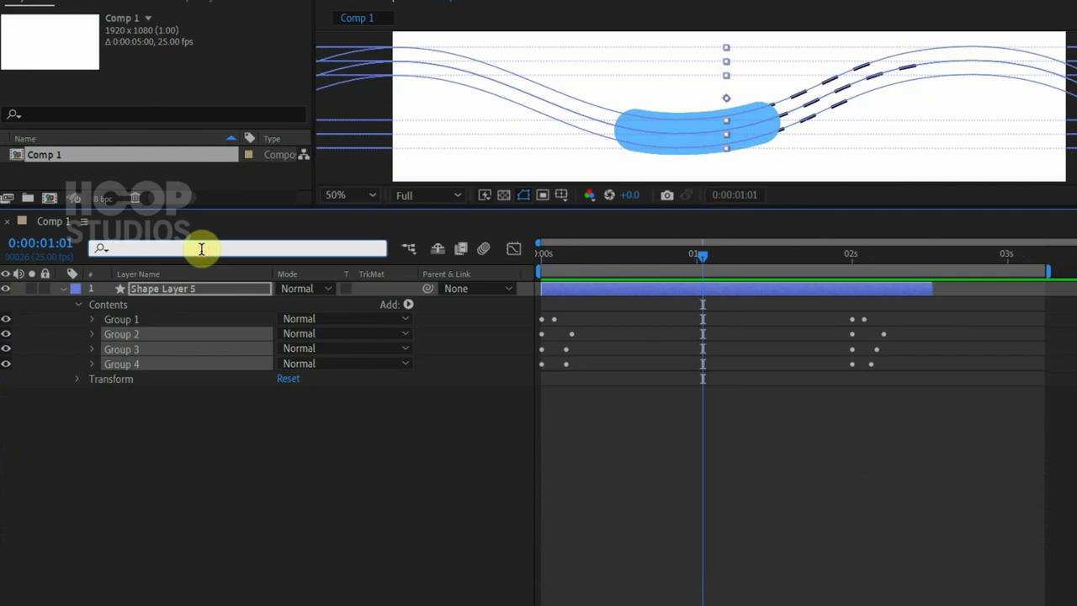
pyautogui.write('line cap')
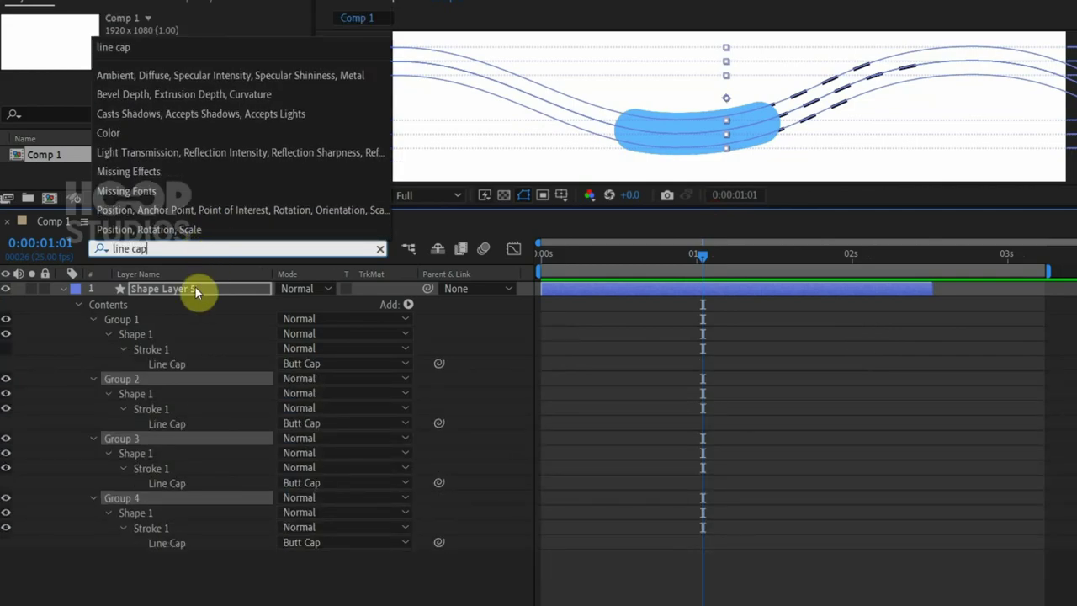
pyautogui.click(195, 288)
pyautogui.click(144, 377)
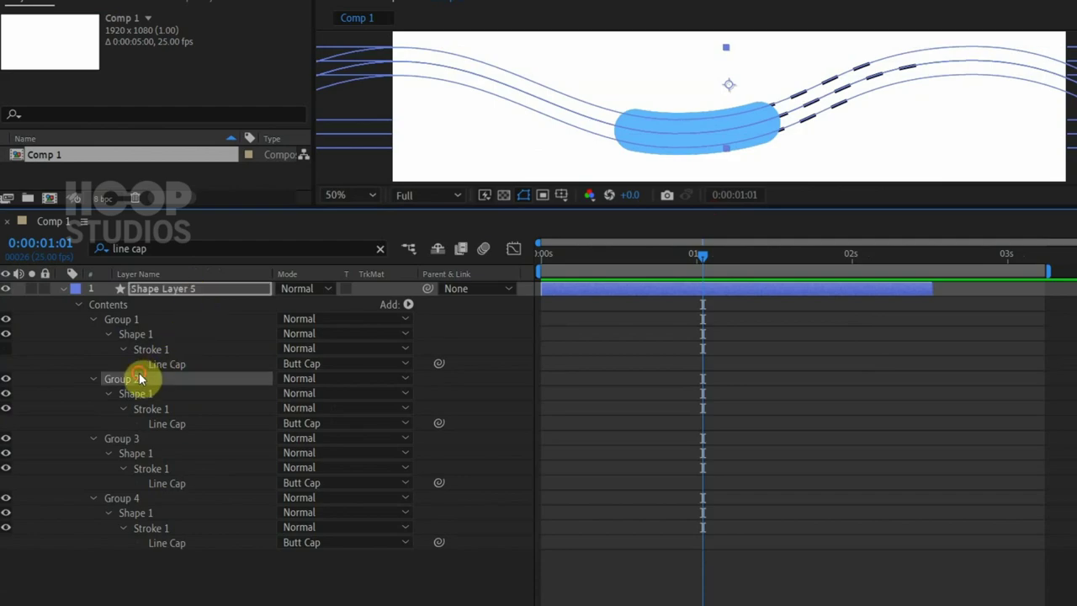
# Set Line Cap to Round Cap for Groups 2, 3 and 4
pyautogui.click(330, 420)
pyautogui.click(349, 457)
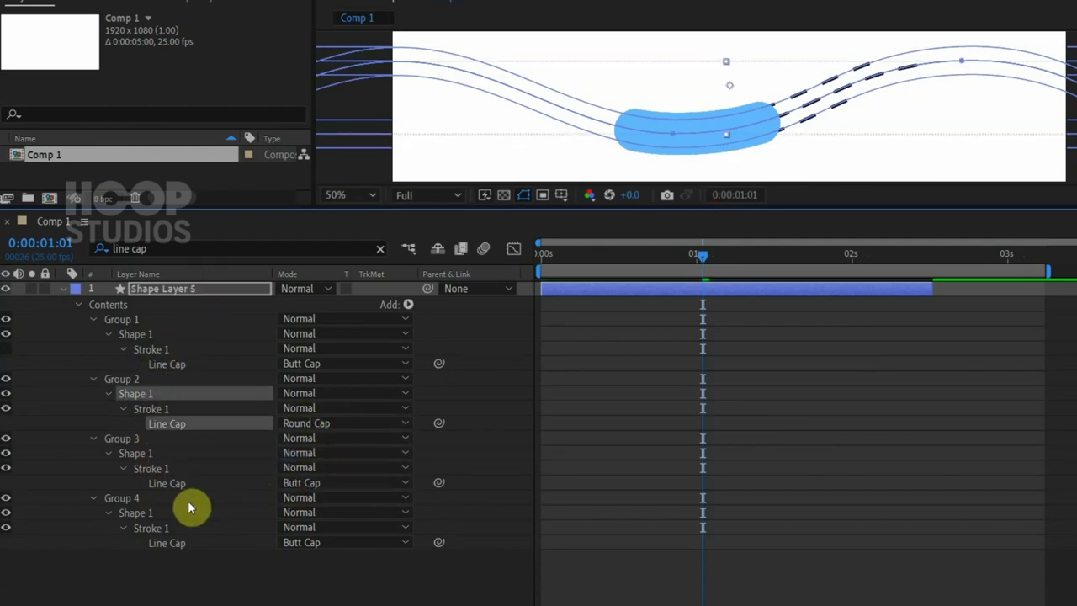
pyautogui.click(339, 482)
pyautogui.click(347, 519)
pyautogui.click(339, 542)
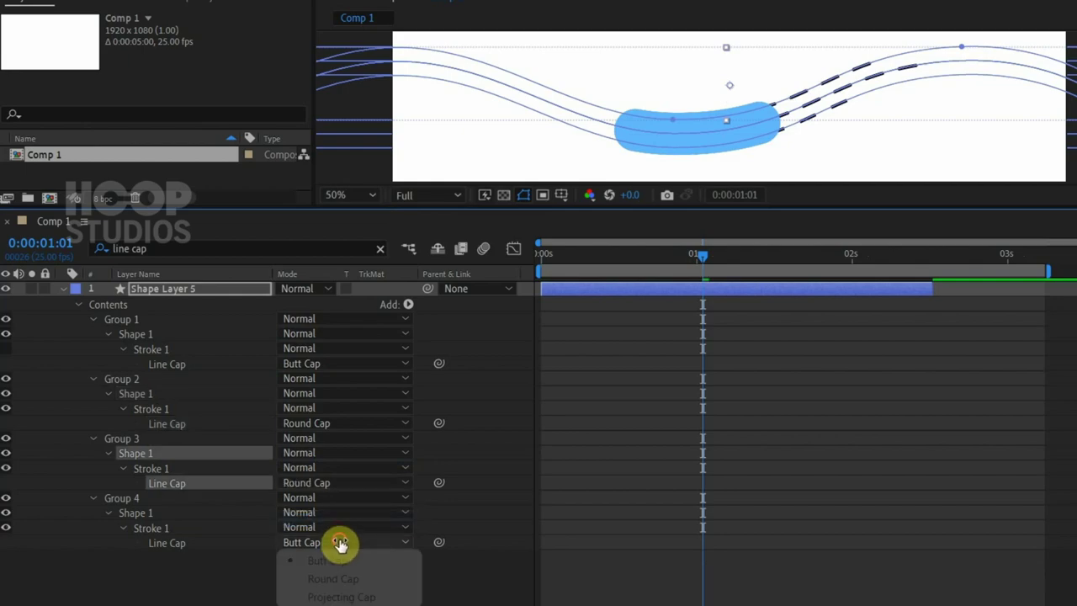
pyautogui.click(334, 578)
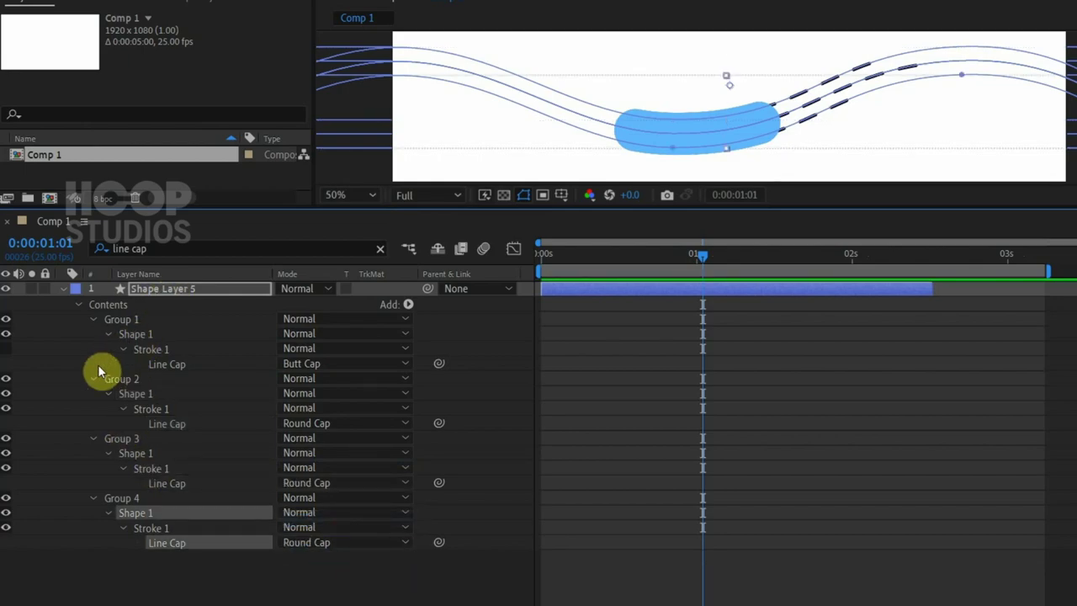
# Collapse Groups 2–4, reselect them, and clear the line cap search filter
pyautogui.click(93, 378)
pyautogui.click(93, 394)
pyautogui.click(94, 409)
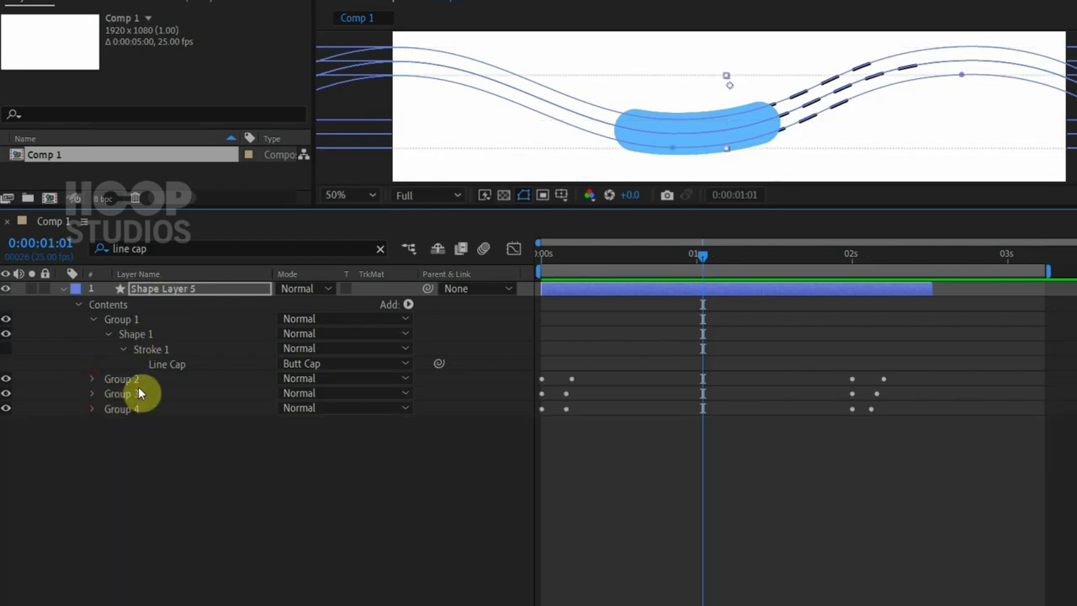
pyautogui.click(135, 380)
pyautogui.keyDown('shift'); pyautogui.click(139, 410); pyautogui.keyUp('shift')
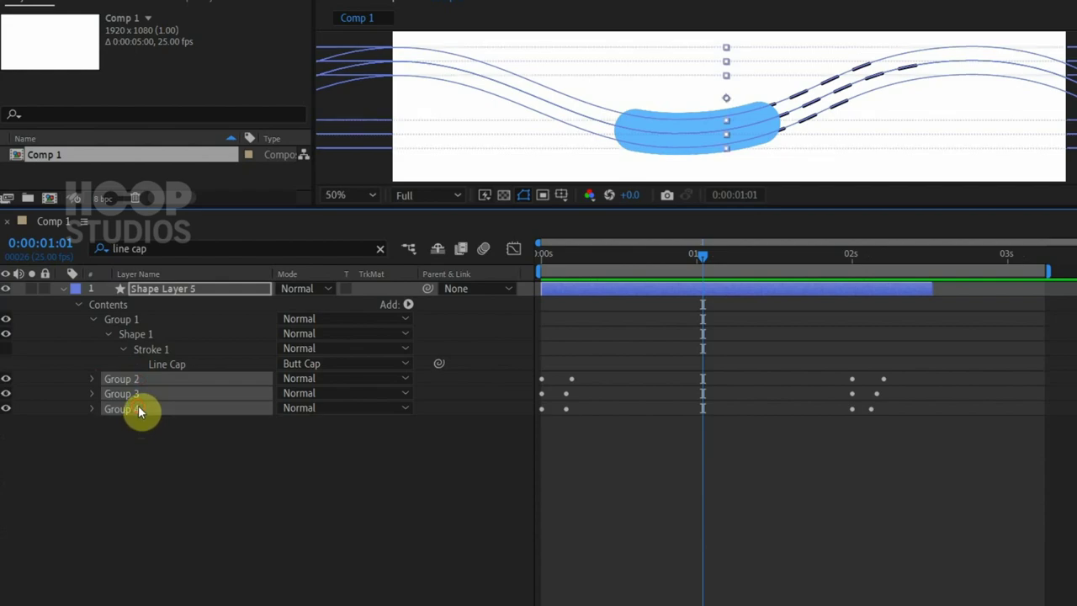
pyautogui.click(379, 248)
pyautogui.click(258, 249)
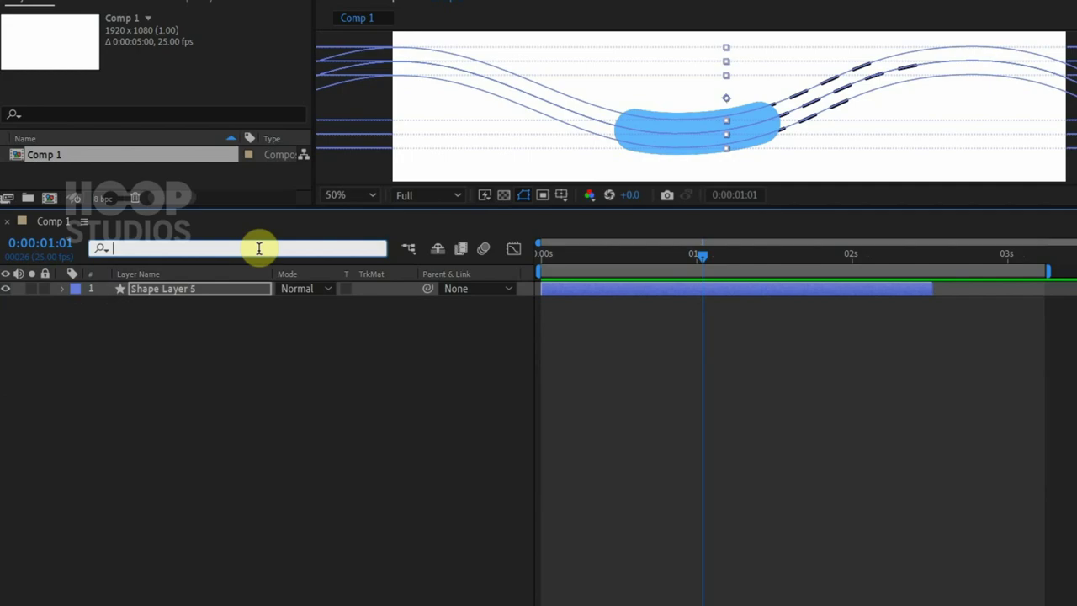
# Filter properties by 'color' and eyedropper the worm's blue into Group 2's stroke colour
pyautogui.write('color')
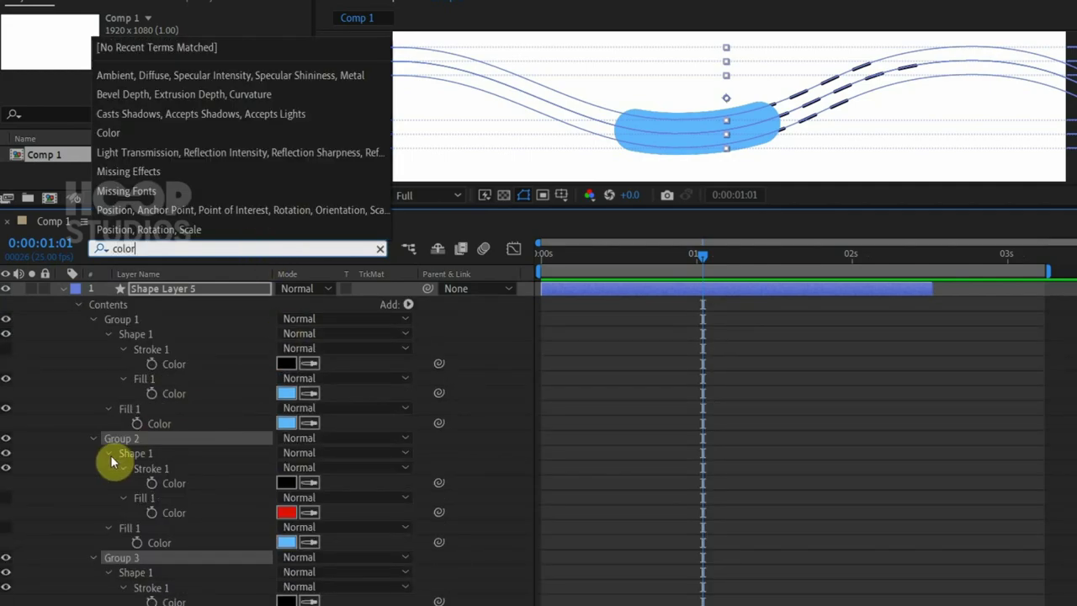
pyautogui.press('Return')
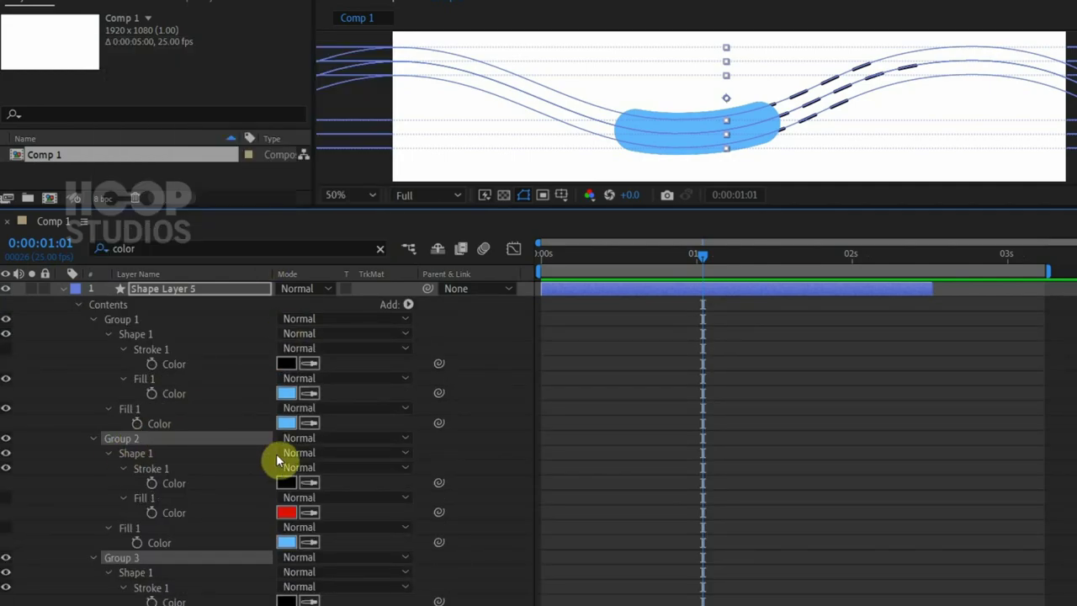
pyautogui.click(309, 482)
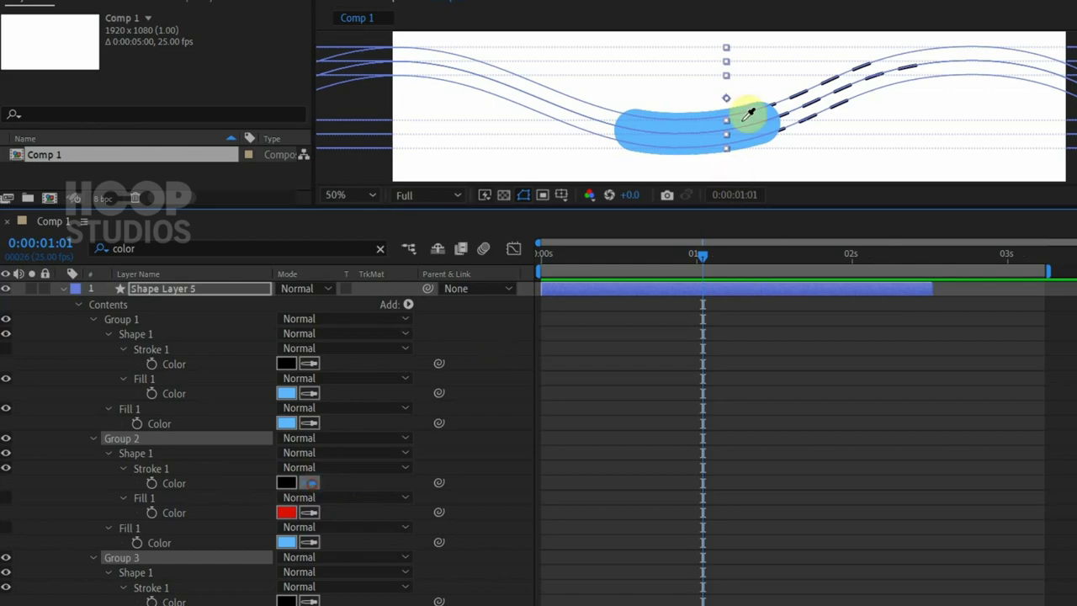
pyautogui.click(666, 128)
# Eyedropper the same worm blue into the stroke colours of Groups 3 and 4
pyautogui.scroll(-2, 235, 535)
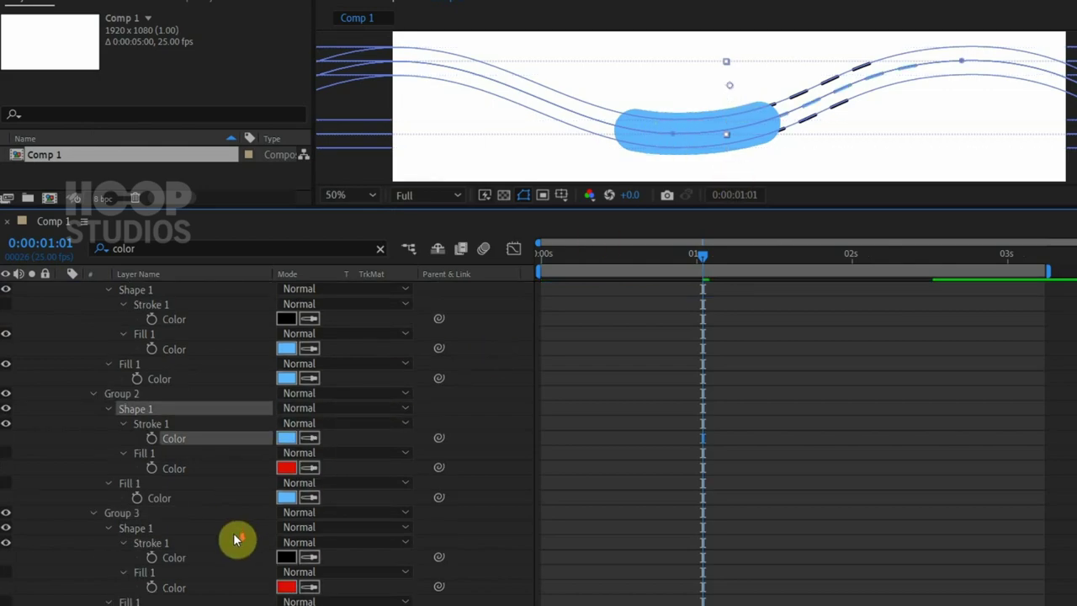
pyautogui.scroll(-3, 235, 539)
pyautogui.click(317, 467)
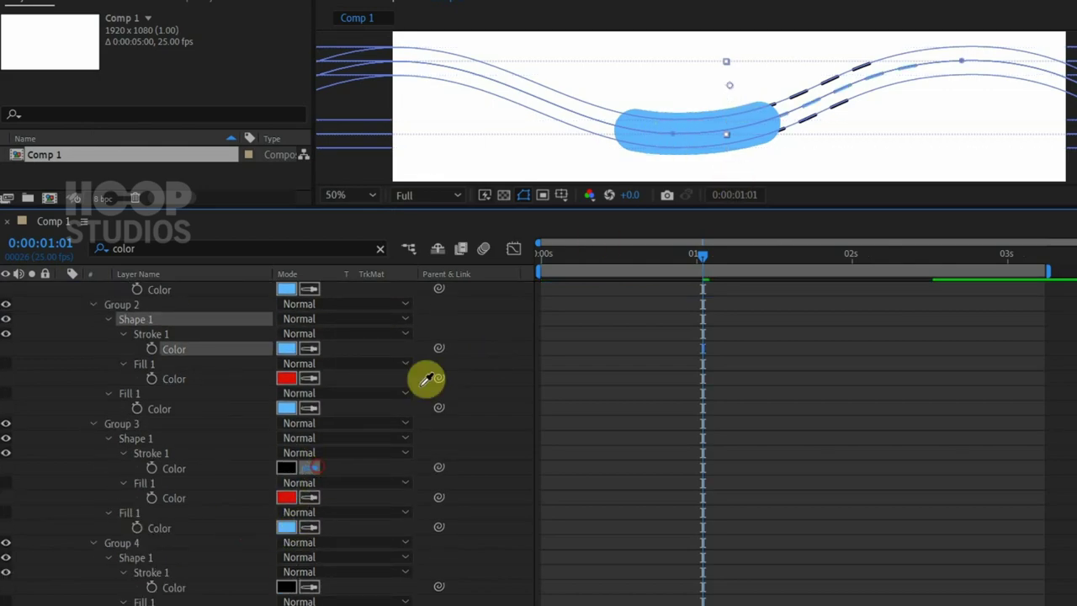
pyautogui.click(637, 123)
pyautogui.scroll(-1, 202, 452)
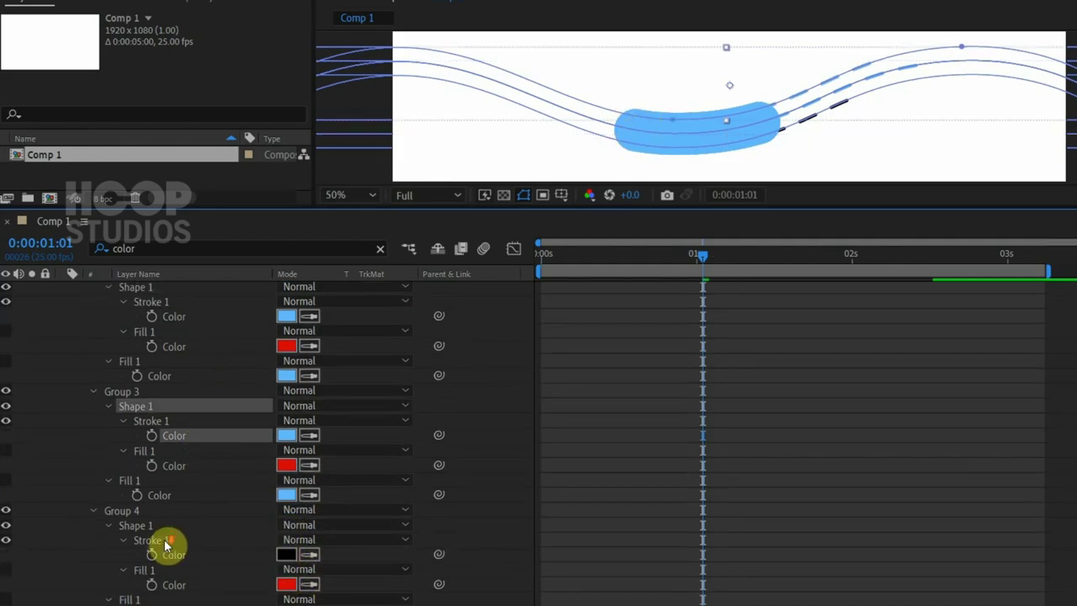
pyautogui.click(147, 512)
pyautogui.click(313, 559)
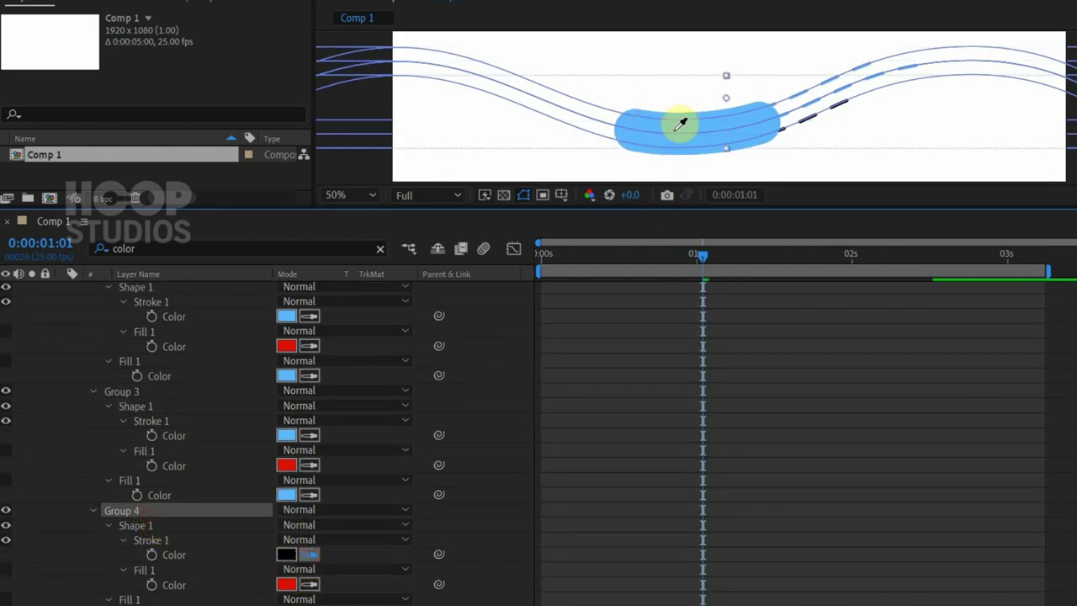
pyautogui.click(677, 129)
# Deselect the layer to check the blue dashes, then collapse Groups 1 through 4
pyautogui.scroll(5, 54, 410)
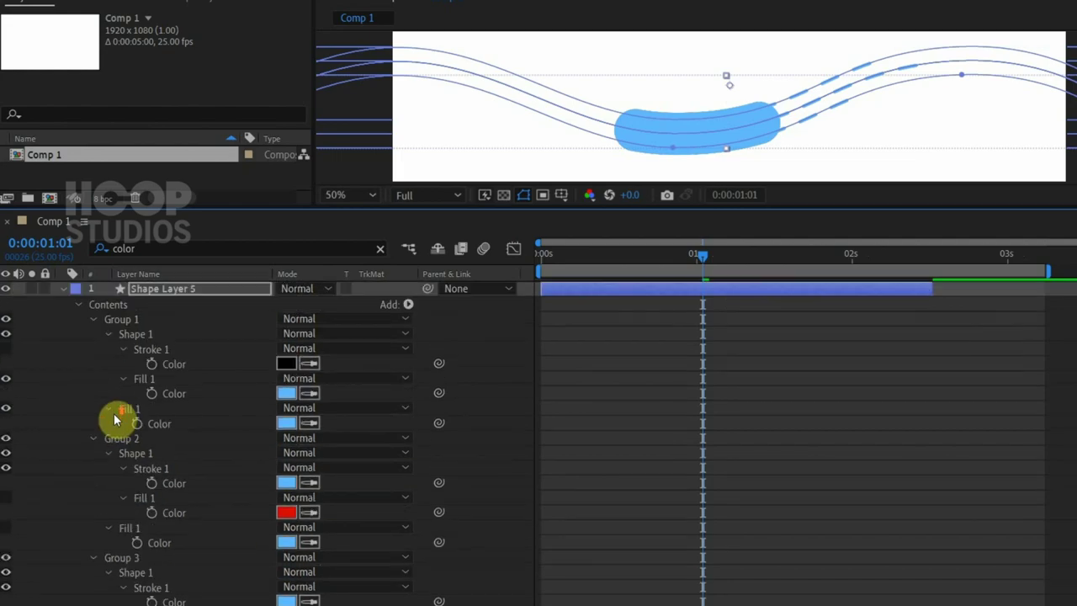
pyautogui.press('F2')
pyautogui.click(124, 323)
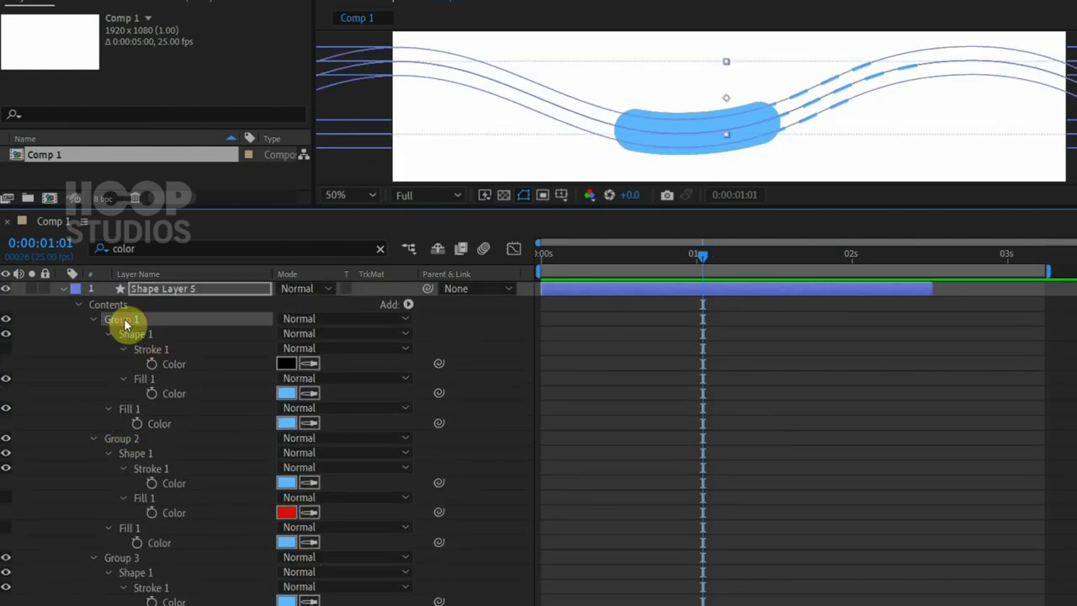
pyautogui.click(93, 319)
pyautogui.click(94, 334)
pyautogui.click(92, 349)
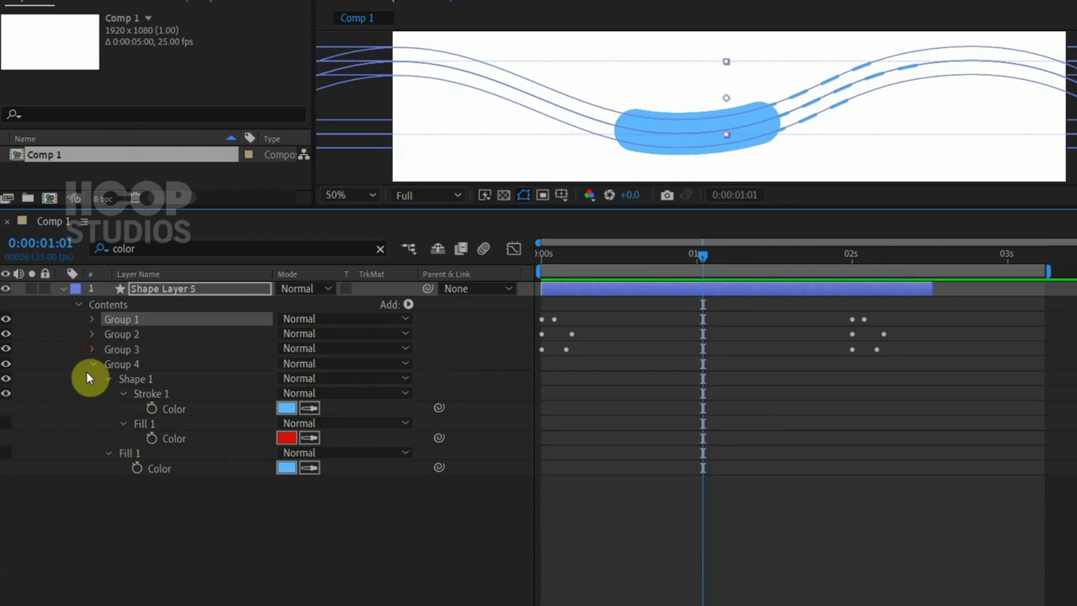
pyautogui.click(92, 364)
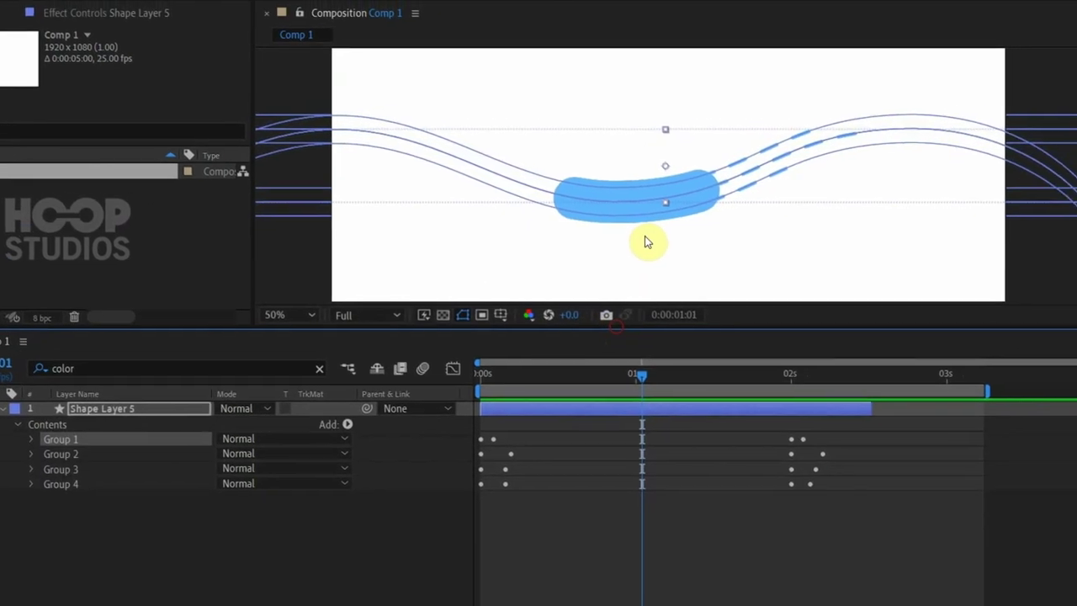
# Switch the worm's stroke to a solid colour outline
pyautogui.scroll(2, 711, 148)
pyautogui.click(572, 15)
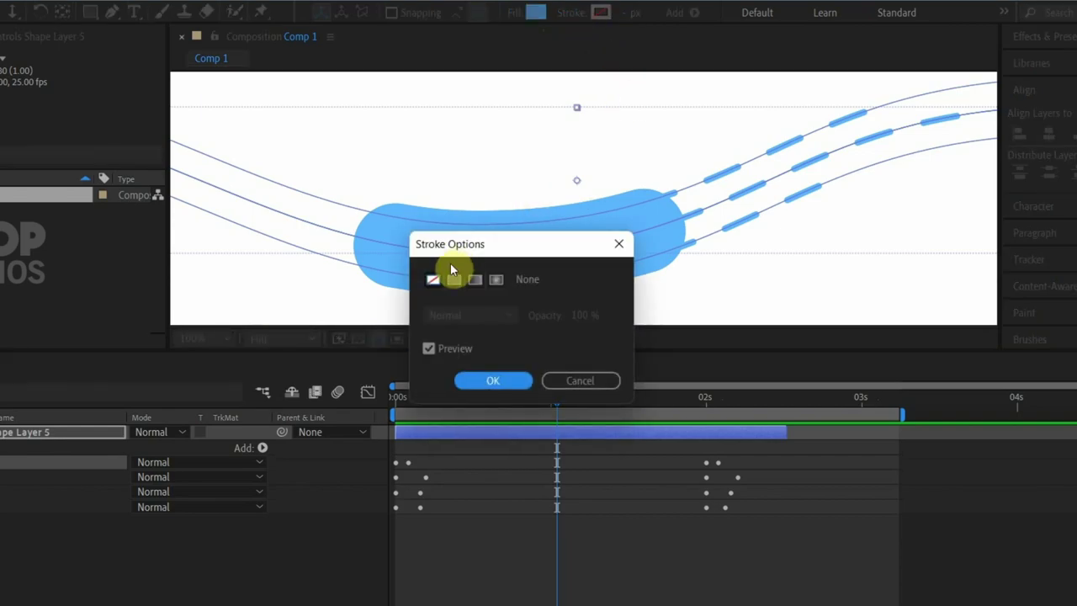
pyautogui.click(455, 280)
pyautogui.click(488, 381)
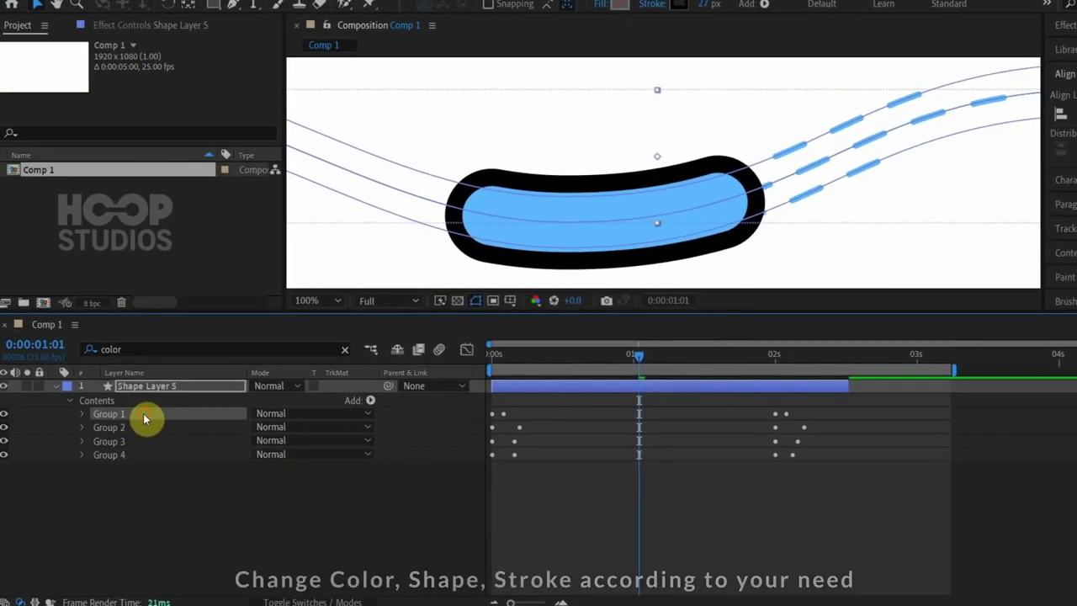
# Change Group 1's Fill 1 colour to white
pyautogui.click(81, 415)
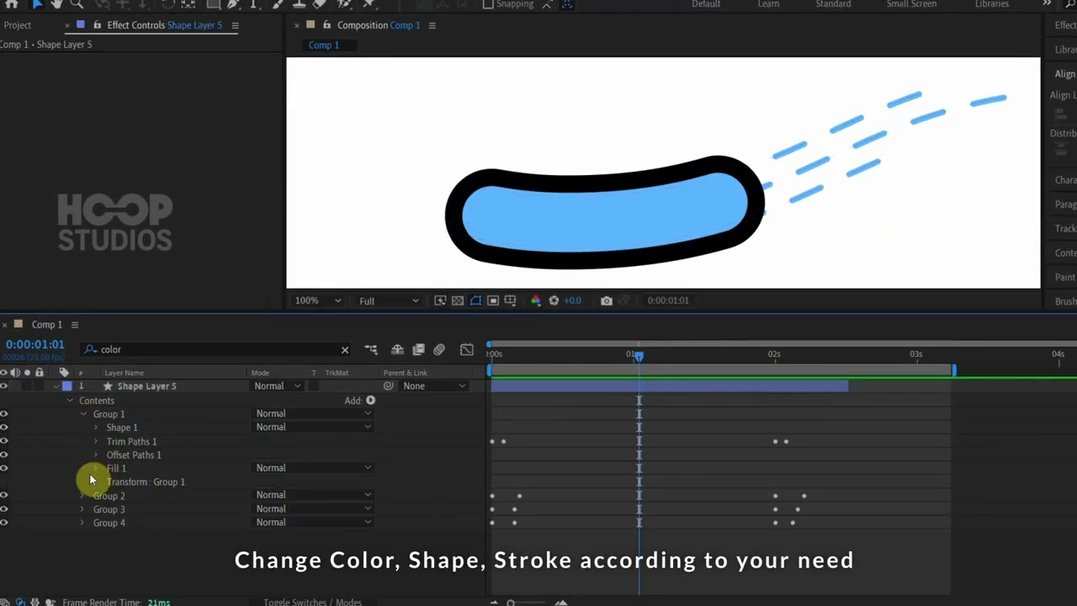
pyautogui.click(96, 466)
pyautogui.click(265, 510)
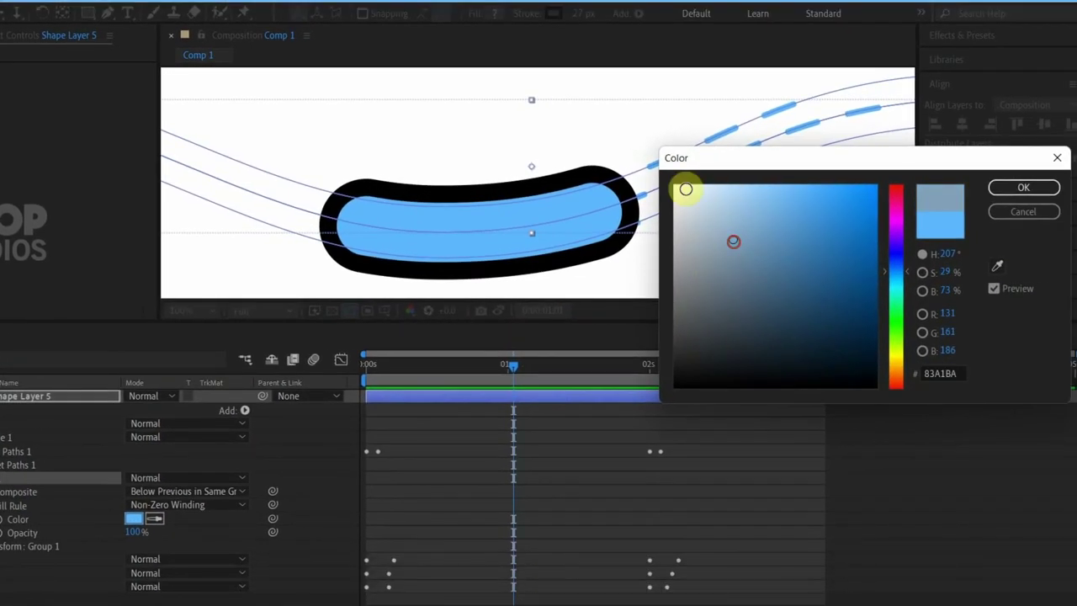
pyautogui.click(685, 182)
pyautogui.click(1024, 191)
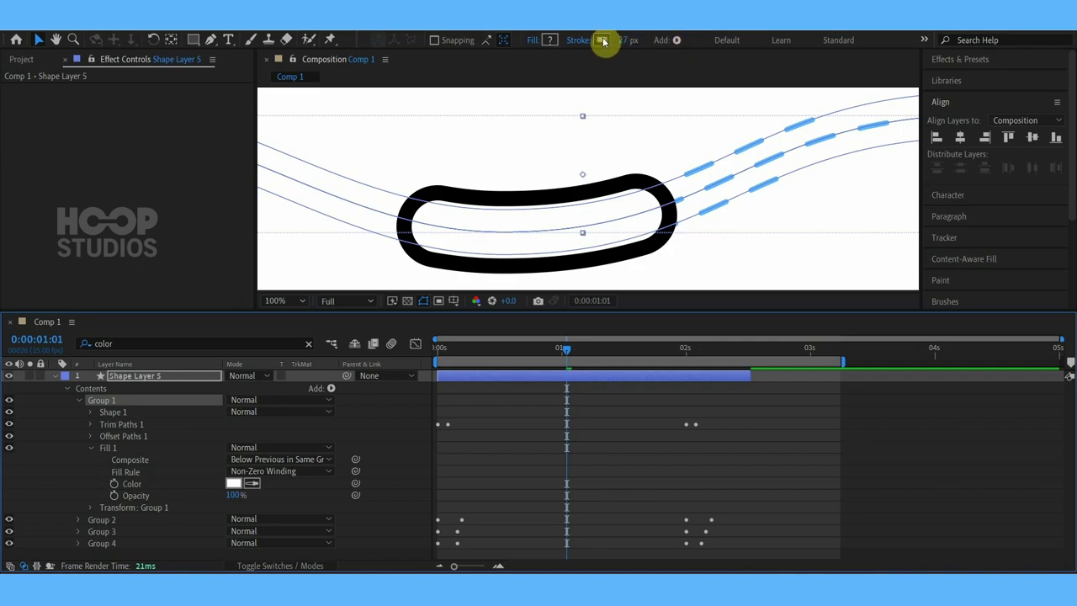
# Set the worm's outline stroke colour to the blue sampled from the dashes
pyautogui.click(603, 41)
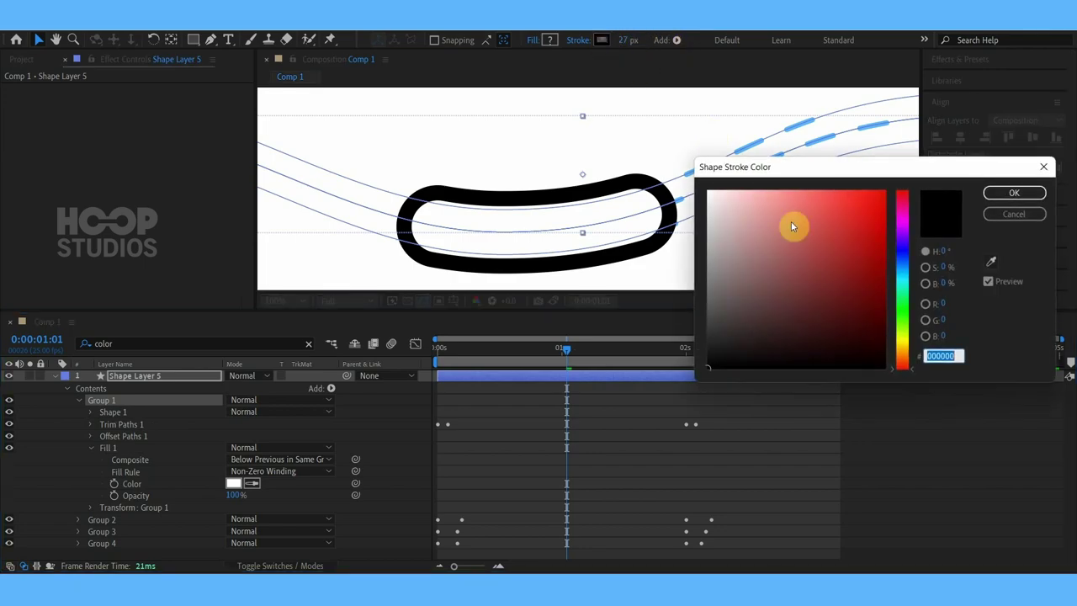
pyautogui.click(991, 261)
pyautogui.click(757, 137)
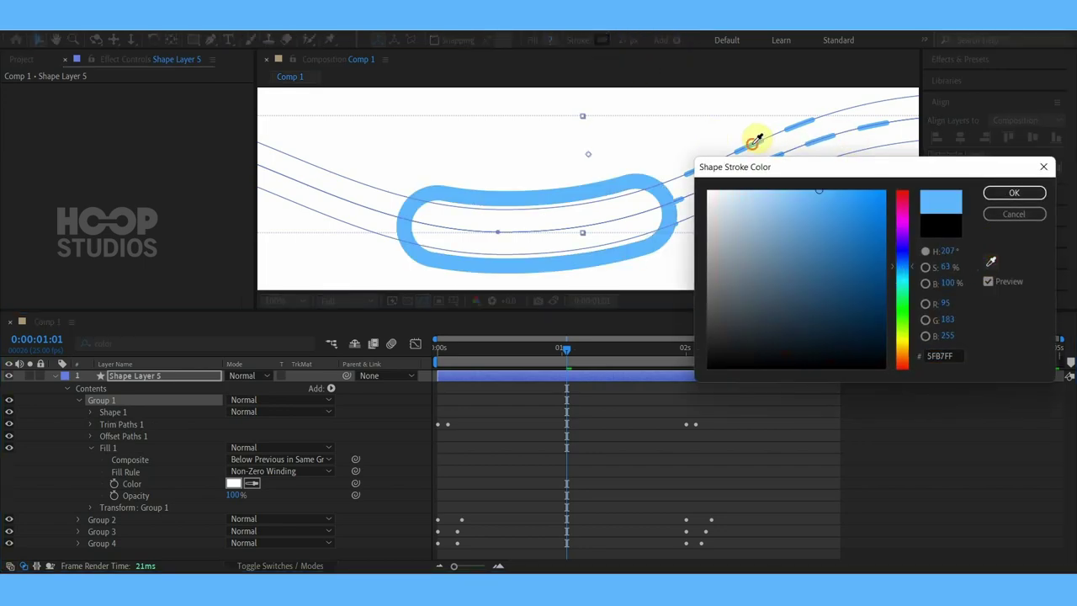
pyautogui.click(1014, 195)
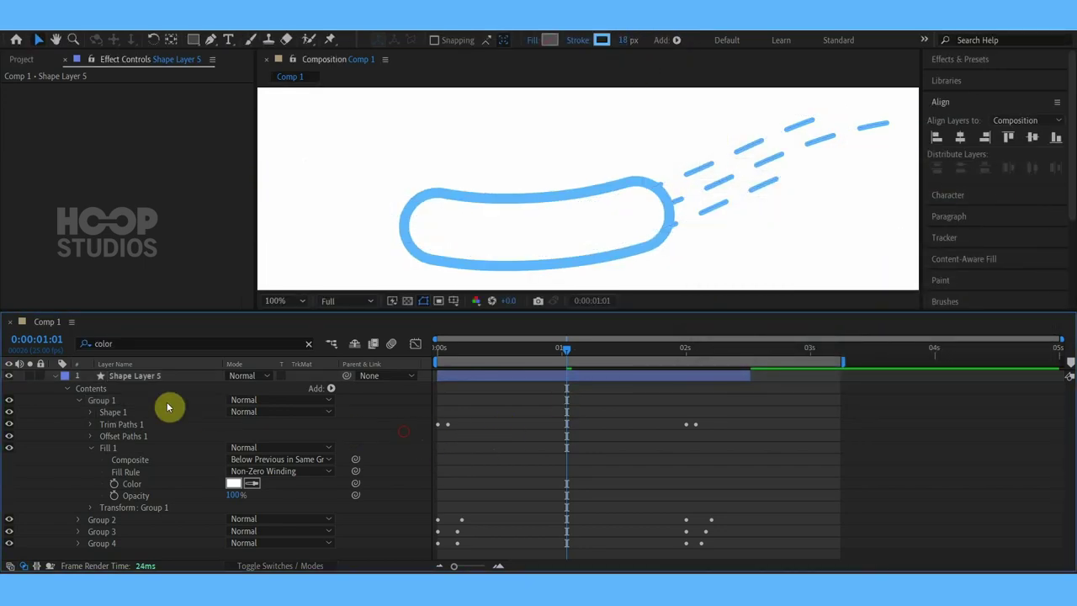
# Collapse Shape Layer 5 and preview the worm animation from 0:00:00:00
pyautogui.click(54, 376)
pyautogui.press('space')
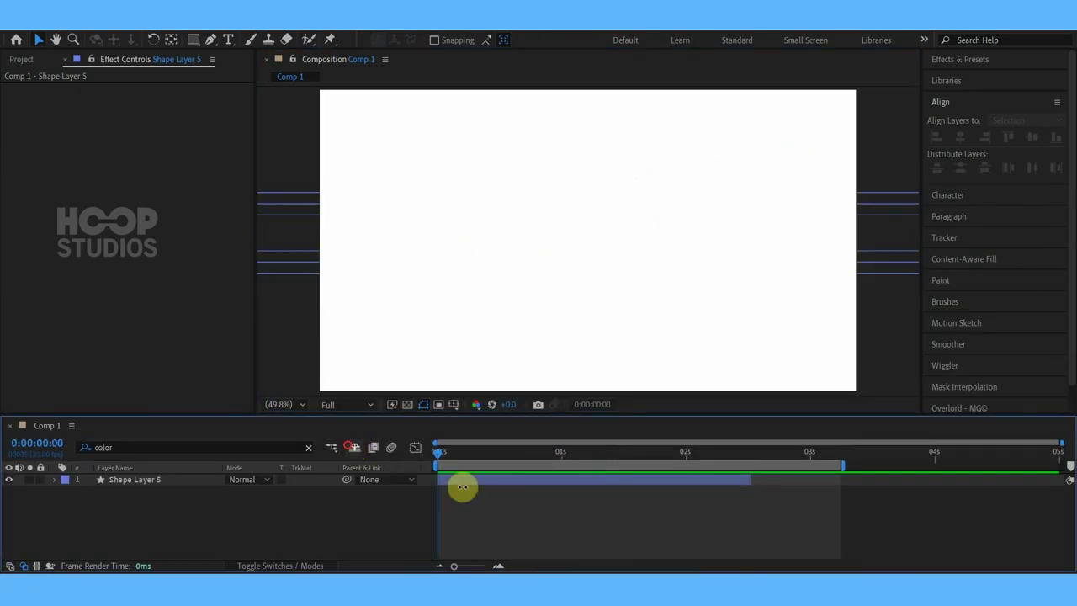